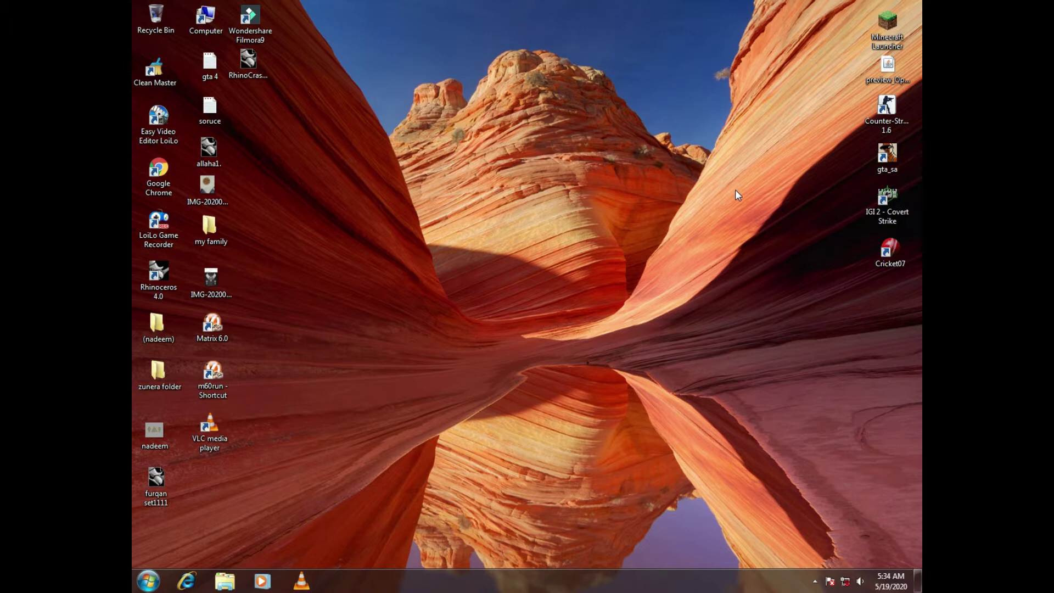
{"action": "right_click", "coordinate": [624, 158]}
{"action": "left_click", "coordinate": [651, 194]}
{"action": "right_click", "coordinate": [499, 194]}
{"action": "left_click", "coordinate": [526, 230]}
{"action": "right_click", "coordinate": [522, 234]}
{"action": "left_click", "coordinate": [528, 283]}
{"action": "right_click", "coordinate": [397, 243]}
{"action": "left_click", "coordinate": [466, 278]}
{"action": "right_click", "coordinate": [464, 237]}
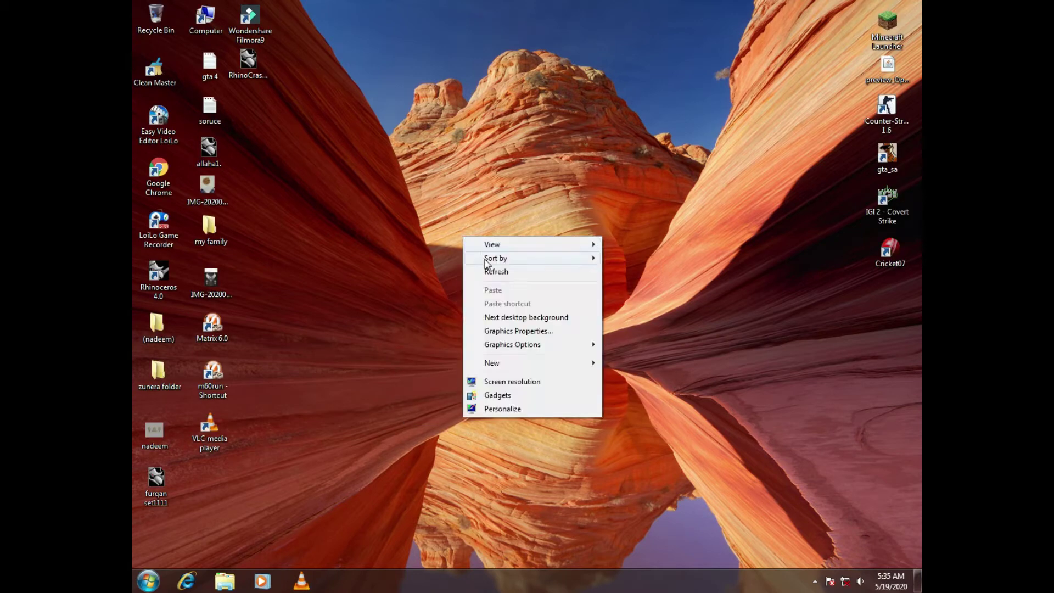
{"action": "left_click", "coordinate": [491, 273]}
{"action": "right_click", "coordinate": [498, 273]}
{"action": "left_click", "coordinate": [550, 308]}
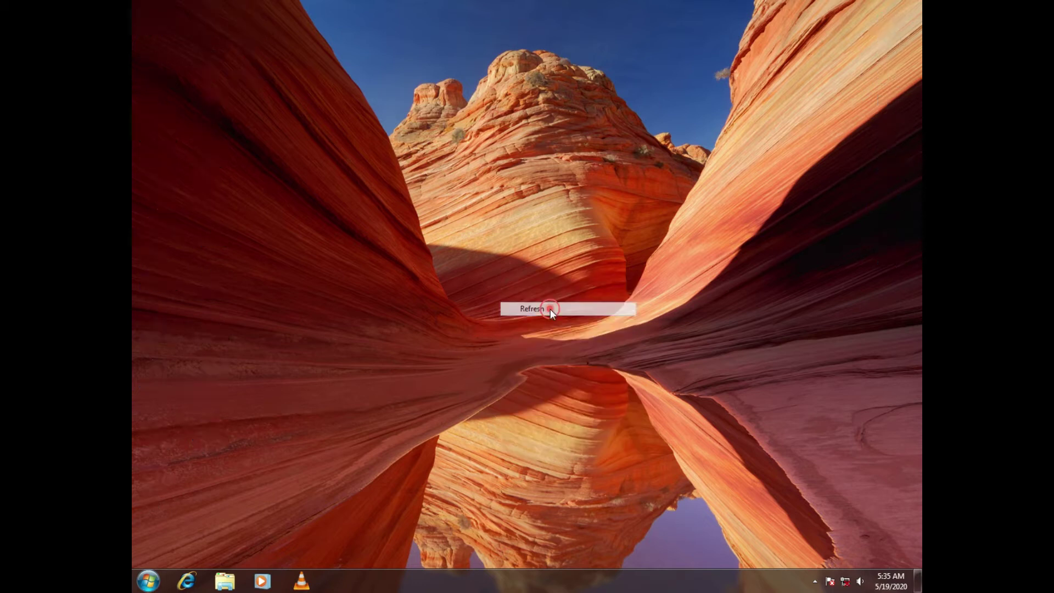
{"action": "right_click", "coordinate": [452, 259]}
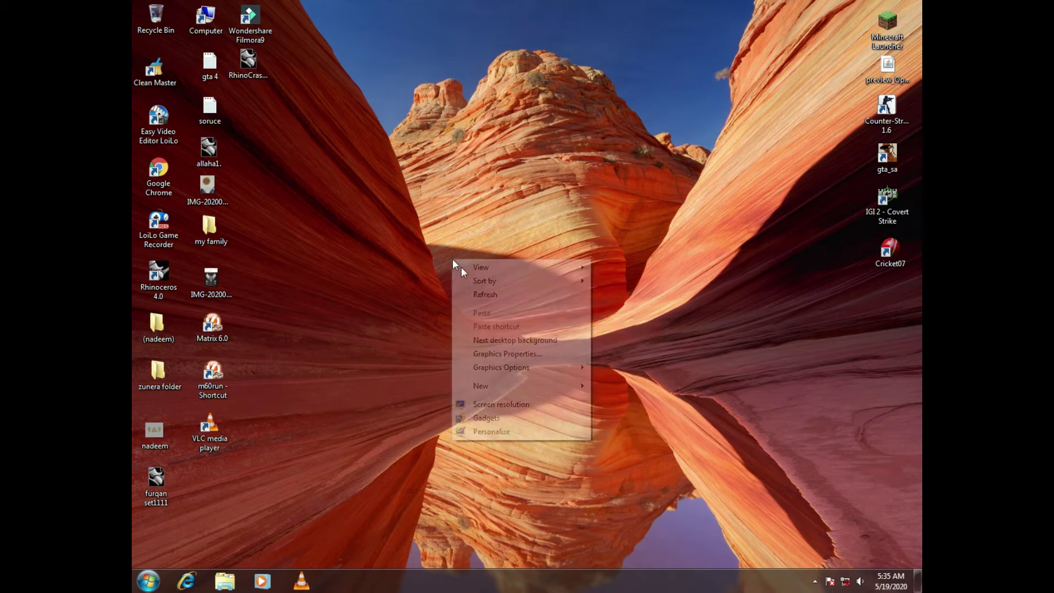
{"action": "left_click", "coordinate": [481, 299]}
{"action": "right_click", "coordinate": [481, 304]}
{"action": "left_click", "coordinate": [528, 335]}
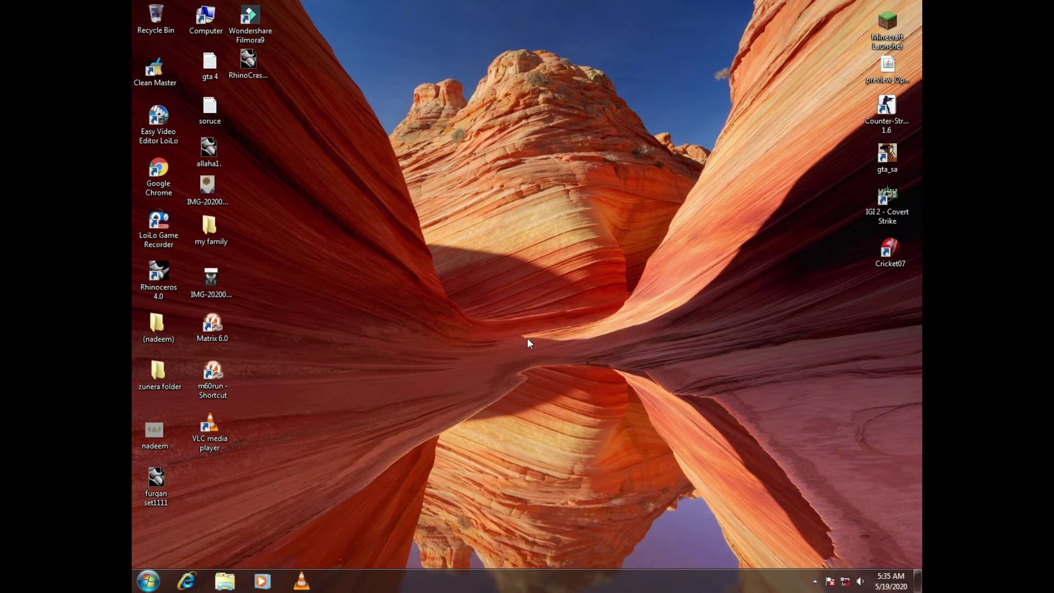
Step: Open the Programs folder inside Downloads in Windows Explorer
{"action": "left_click", "coordinate": [148, 581]}
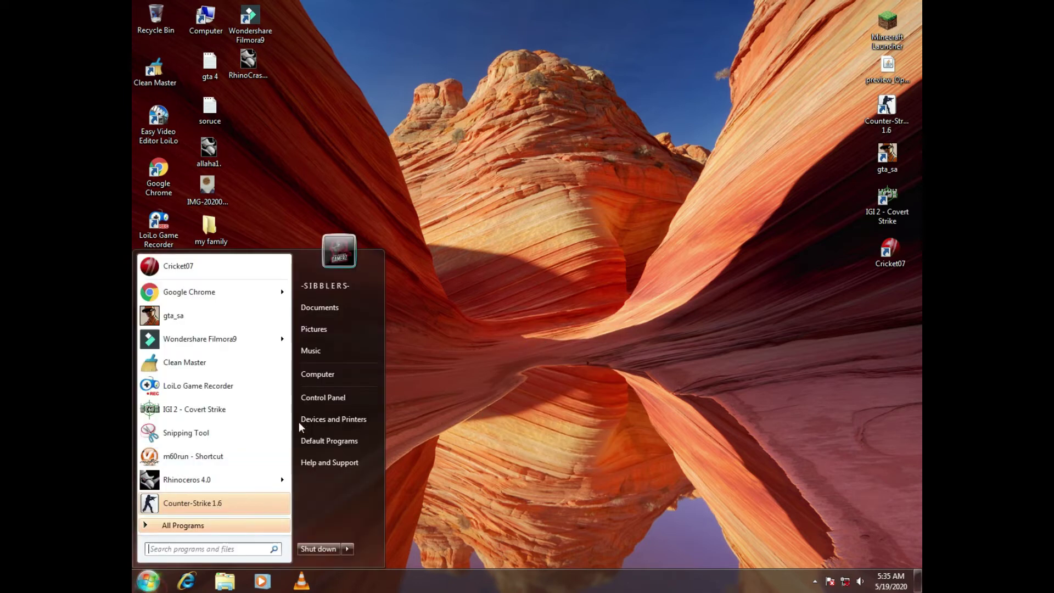
{"action": "left_click", "coordinate": [320, 377]}
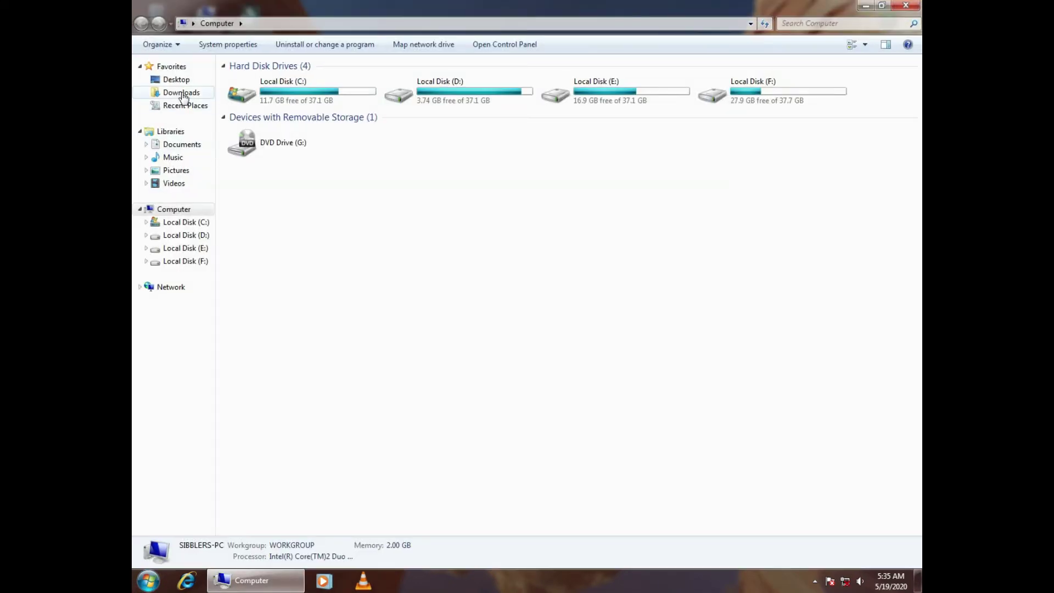
{"action": "left_click", "coordinate": [182, 92]}
{"action": "double_click", "coordinate": [628, 113]}
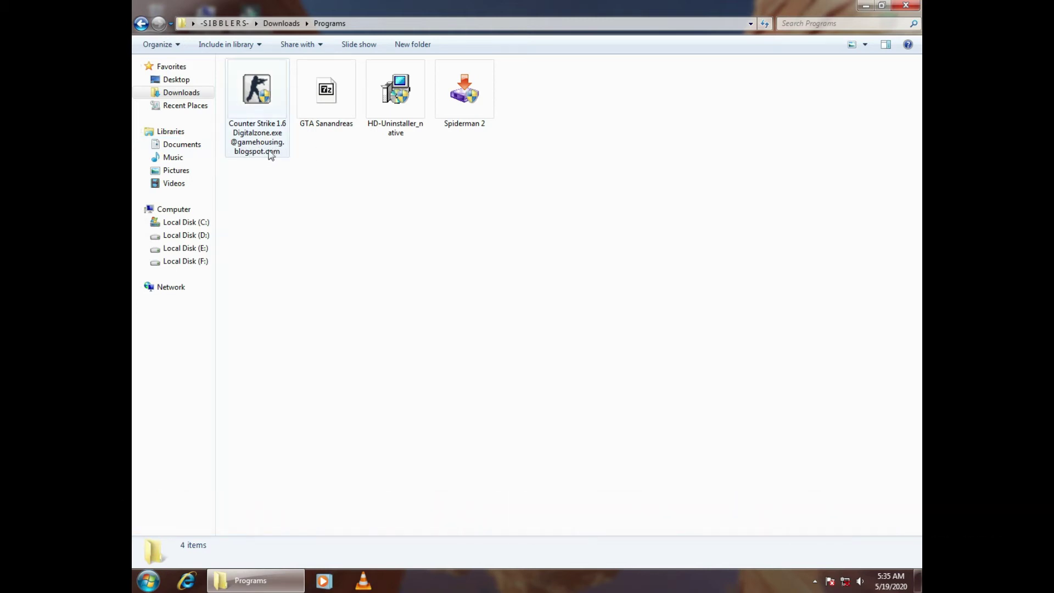
{"action": "left_click_drag", "start_coordinate": [285, 240], "coordinate": [322, 199]}
{"action": "mouse_move", "coordinate": [280, 160]}
{"action": "left_mouse_down"}
{"action": "mouse_move", "coordinate": [315, 195]}
{"action": "mouse_move", "coordinate": [275, 155]}
{"action": "left_mouse_up"}
{"action": "left_click_drag", "start_coordinate": [332, 177], "coordinate": [266, 155]}
{"action": "left_click", "coordinate": [306, 206]}
{"action": "left_click_drag", "start_coordinate": [306, 207], "coordinate": [296, 198]}
{"action": "left_click", "coordinate": [322, 214]}
{"action": "left_click", "coordinate": [266, 156]}
{"action": "left_click", "coordinate": [306, 207]}
Step: Launch the Counter Strike 1.6 Digitalzone installer from the Programs folder and continue past its welcome page
{"action": "left_click", "coordinate": [269, 155]}
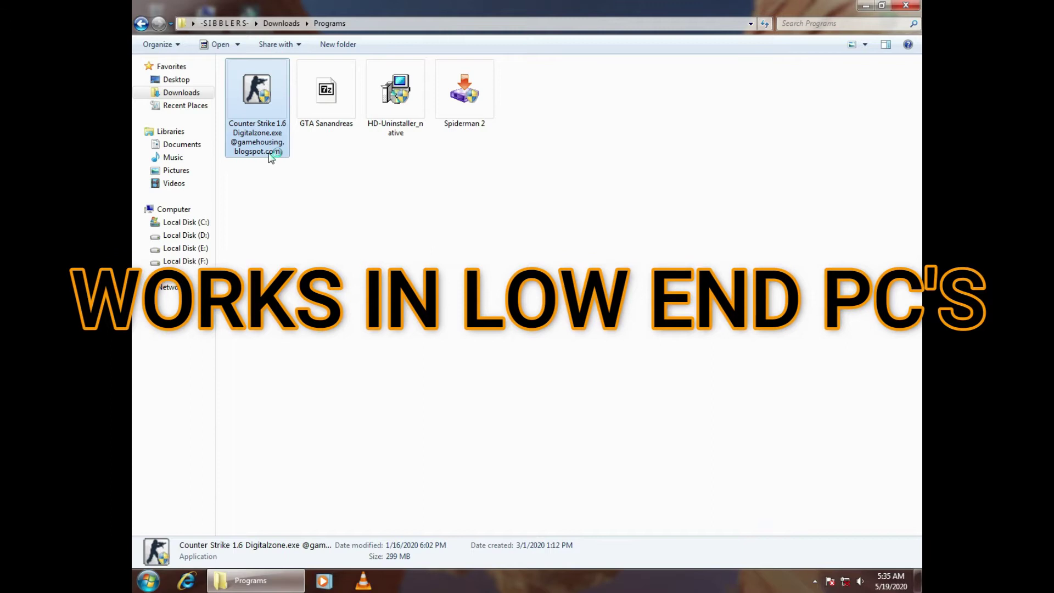
{"action": "key", "text": "Return"}
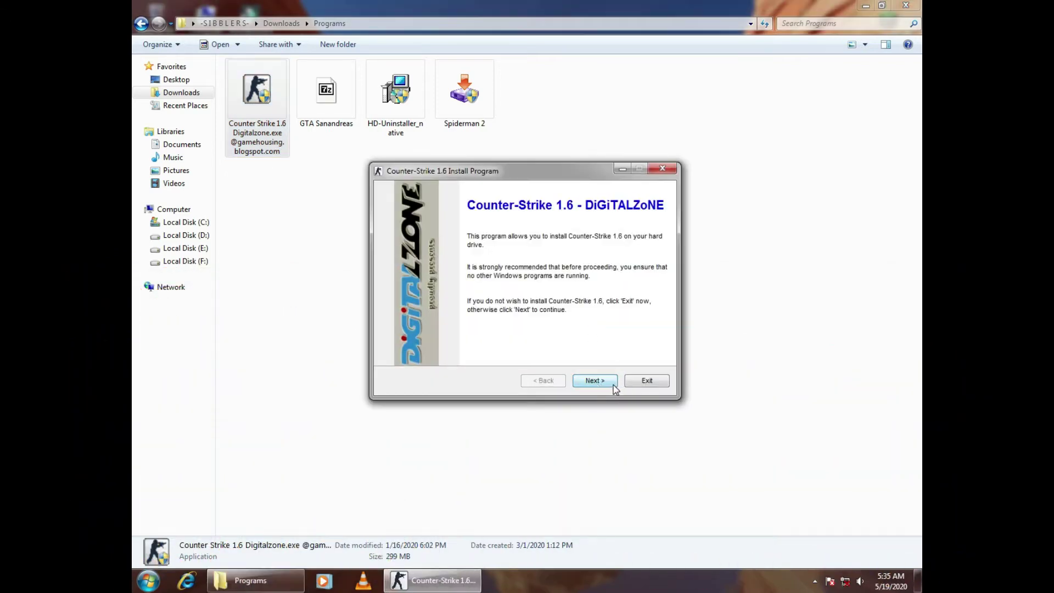
{"action": "left_click", "coordinate": [613, 385]}
Step: Examine the release notes on the installer's information page, including the version, textures and server list entries
{"action": "left_click", "coordinate": [593, 383]}
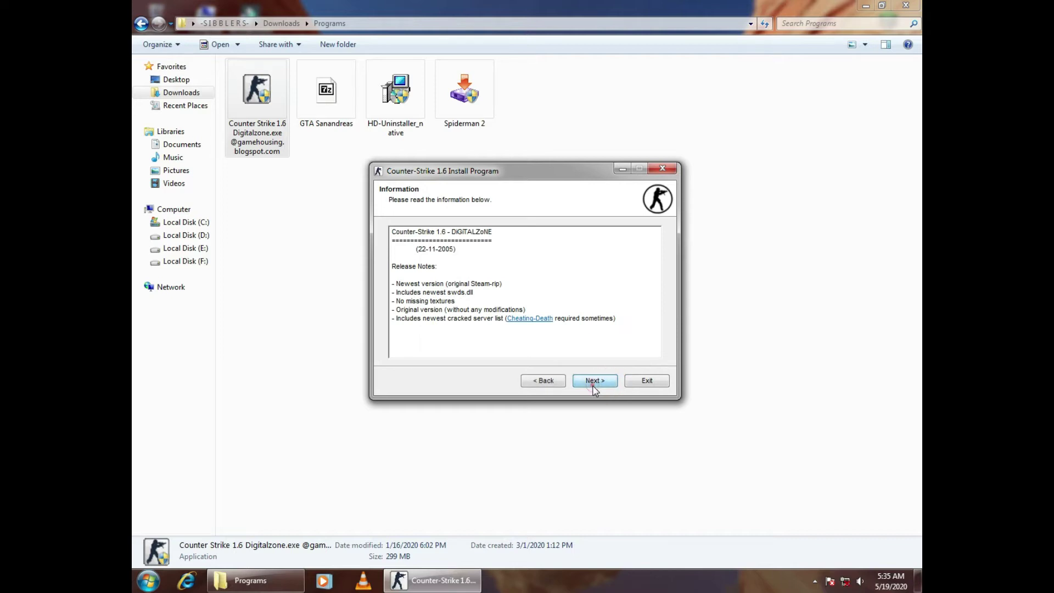
{"action": "left_click", "coordinate": [543, 383]}
{"action": "left_click_drag", "start_coordinate": [397, 284], "coordinate": [485, 285]}
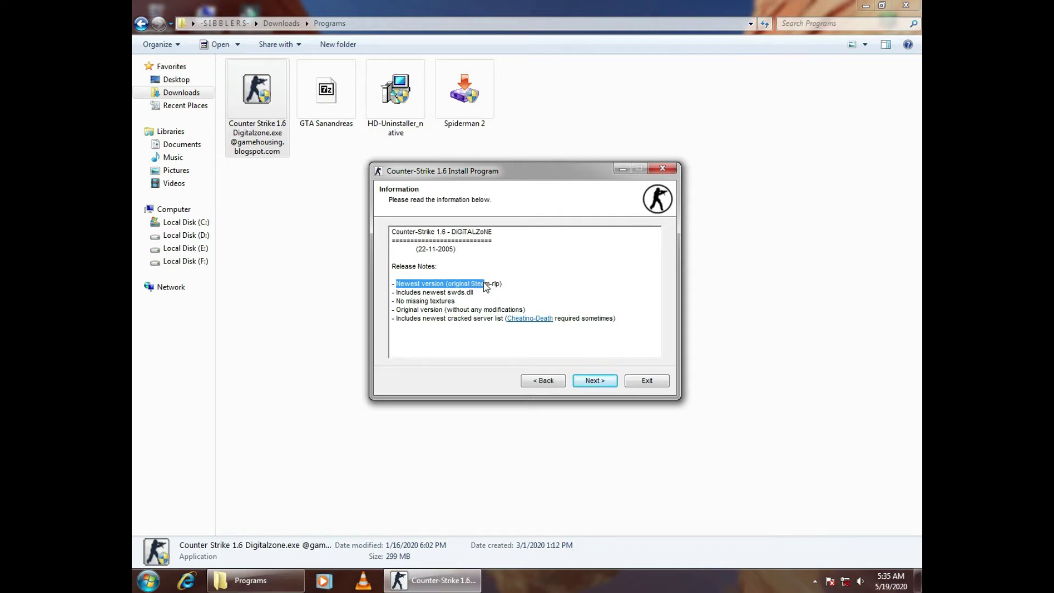
{"action": "left_click", "coordinate": [422, 318]}
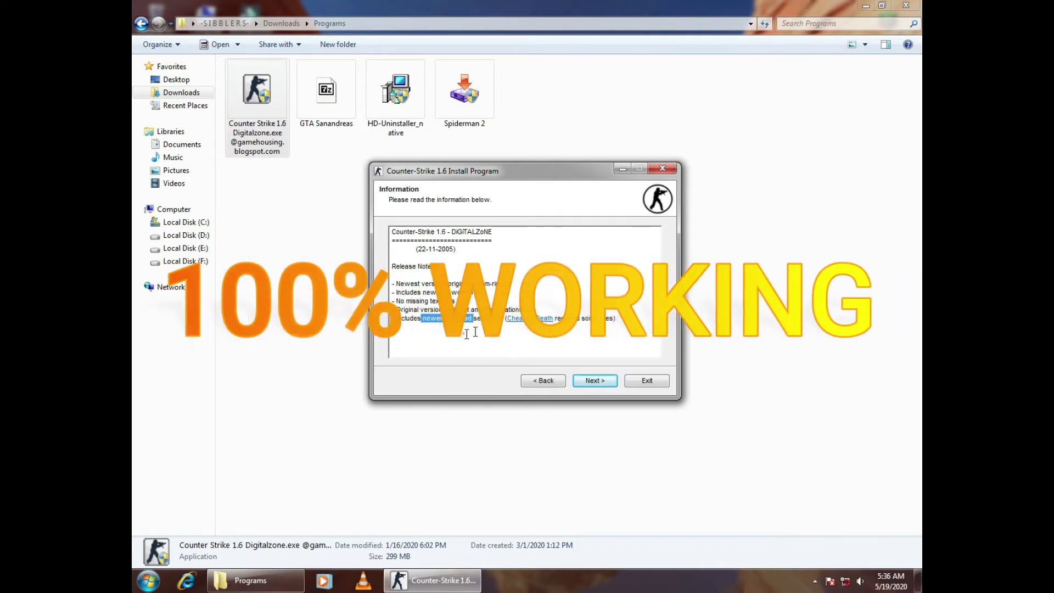
{"action": "left_click_drag", "start_coordinate": [511, 318], "coordinate": [617, 318]}
{"action": "left_click", "coordinate": [545, 336]}
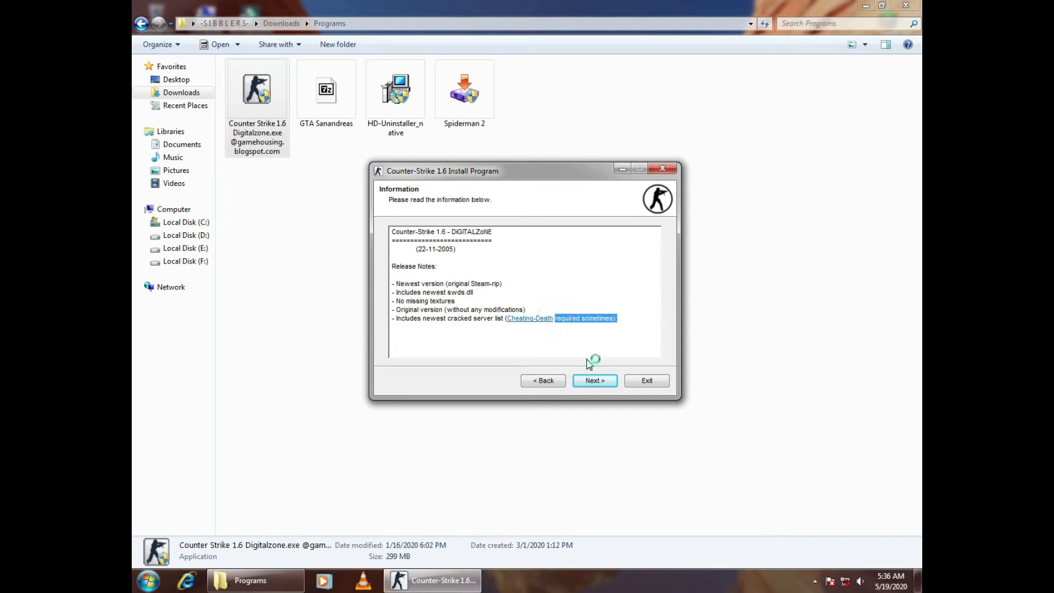
{"action": "left_click", "coordinate": [394, 301]}
{"action": "left_click_drag", "start_coordinate": [415, 300], "coordinate": [487, 298]}
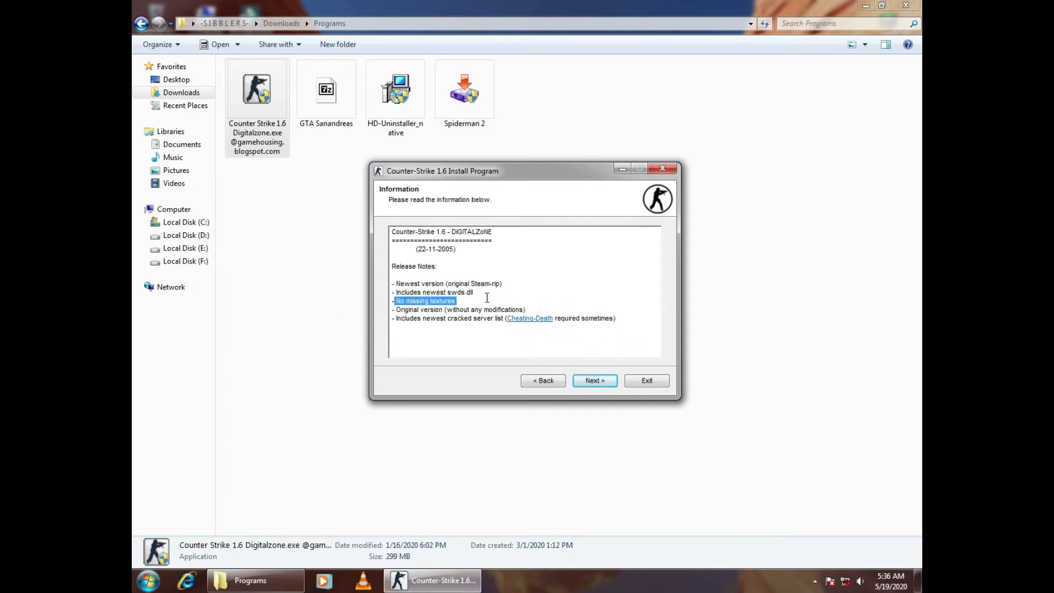
{"action": "left_click", "coordinate": [491, 300]}
Step: Accept the installer's license terms and conditions and continue to the installation directory page
{"action": "left_click", "coordinate": [595, 381]}
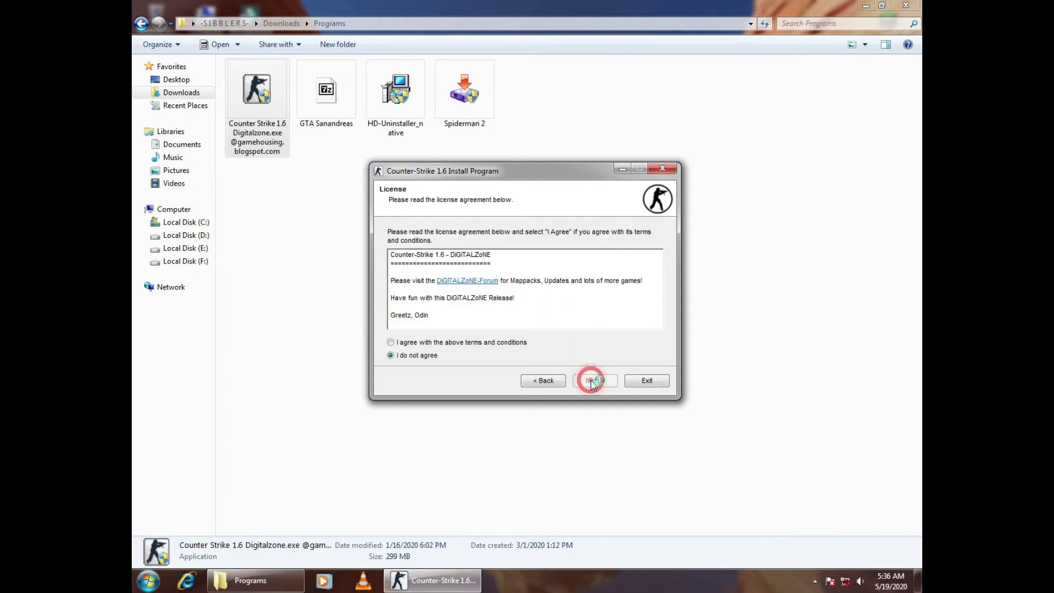
{"action": "left_click", "coordinate": [481, 342]}
{"action": "left_click", "coordinate": [390, 282]}
{"action": "left_click", "coordinate": [596, 381]}
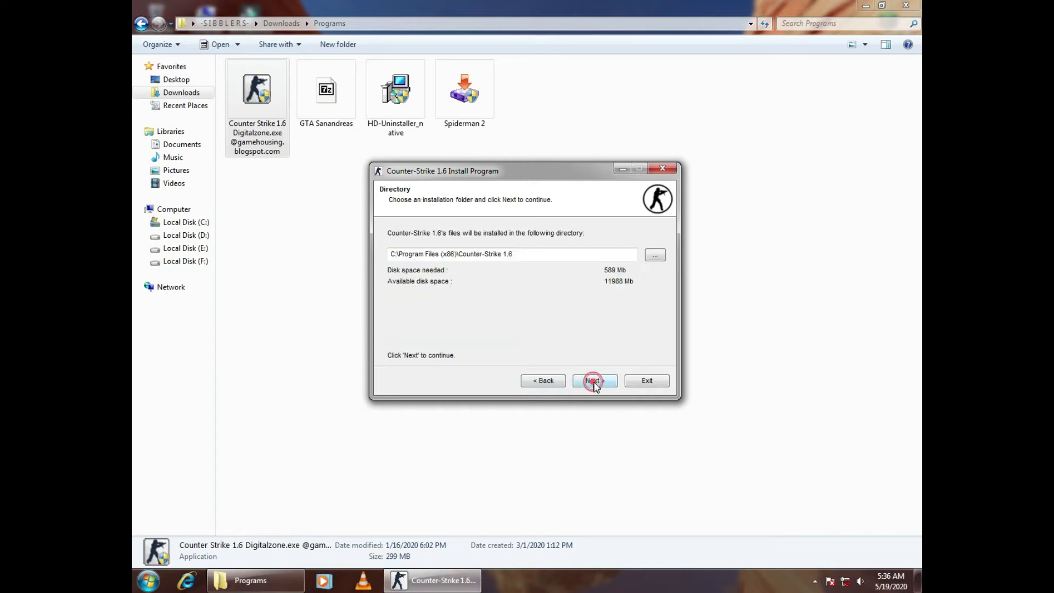
Step: Browse the installation directories to the cs 1.6 folder on Local Disk (F:), close the stray Chrome window, and cancel the folder selection
{"action": "left_click", "coordinate": [655, 256]}
{"action": "left_click", "coordinate": [478, 283]}
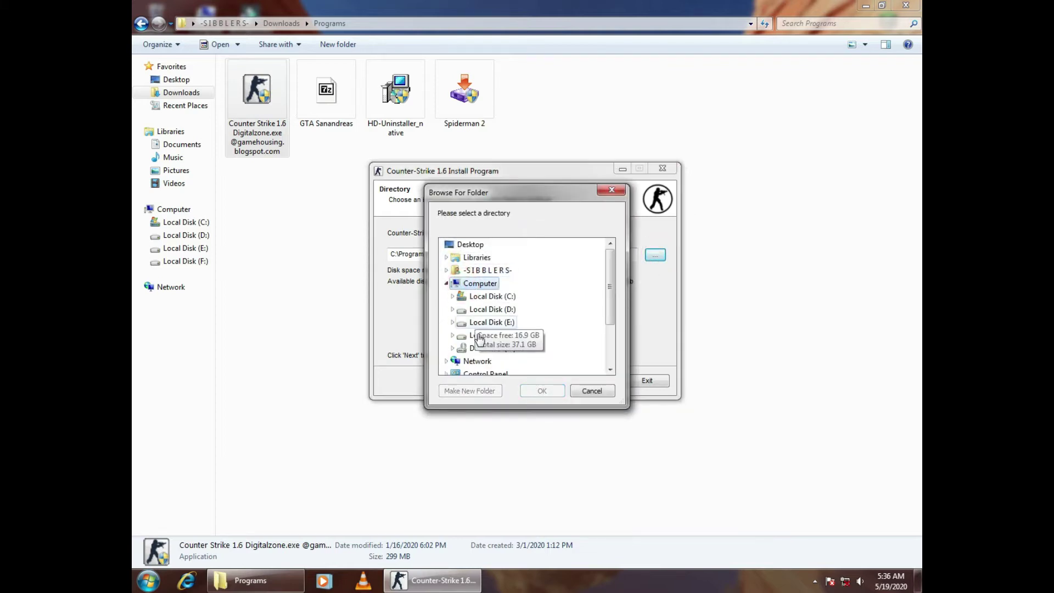
{"action": "scroll", "coordinate": [479, 338], "scroll_direction": "down", "scroll_amount": 1}
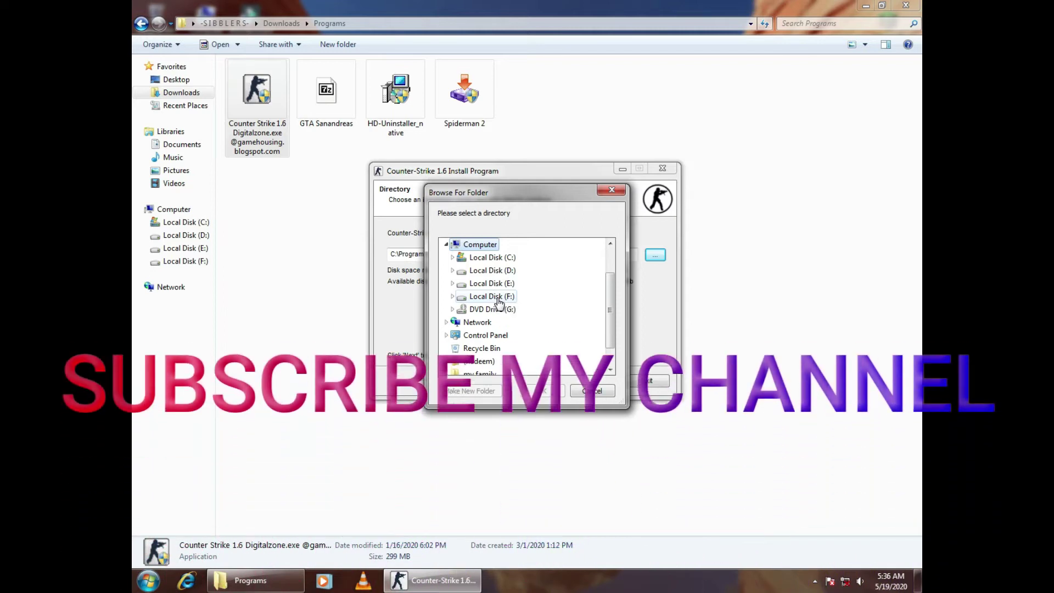
{"action": "double_click", "coordinate": [494, 297]}
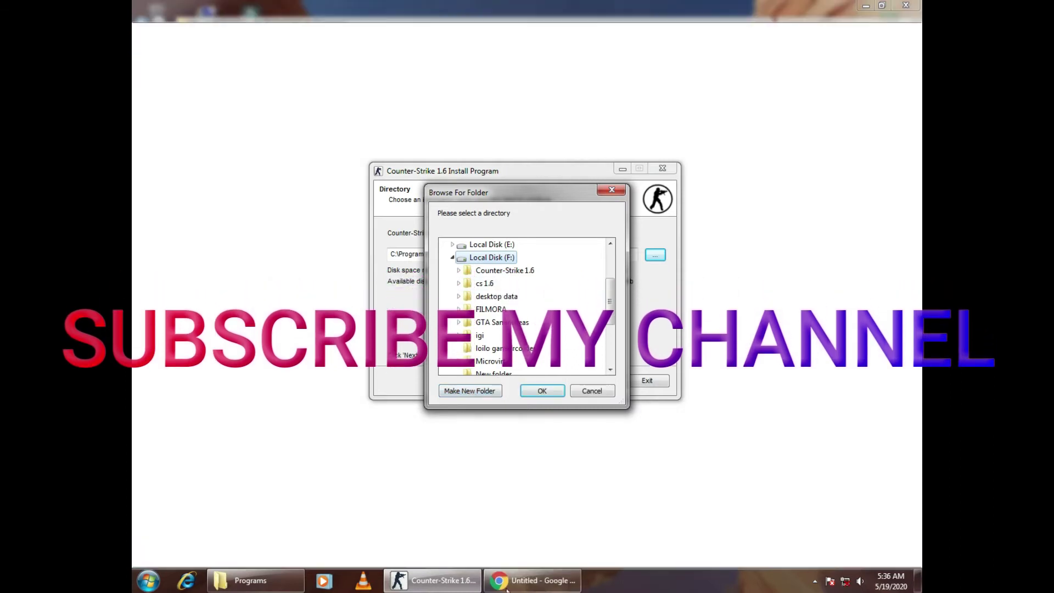
{"action": "right_click", "coordinate": [507, 589]}
{"action": "left_click", "coordinate": [516, 547]}
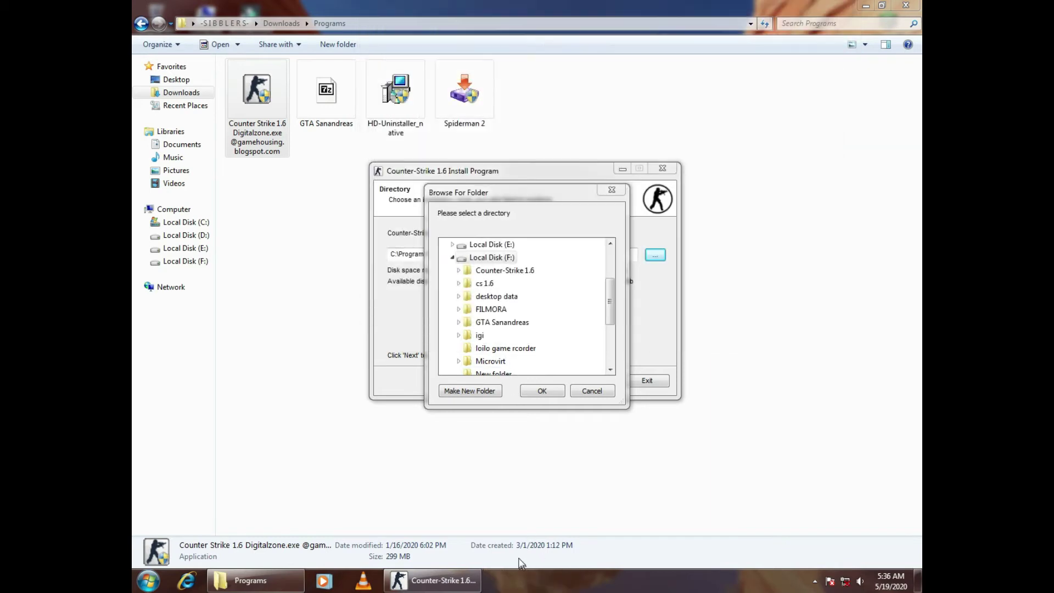
{"action": "left_click", "coordinate": [488, 284]}
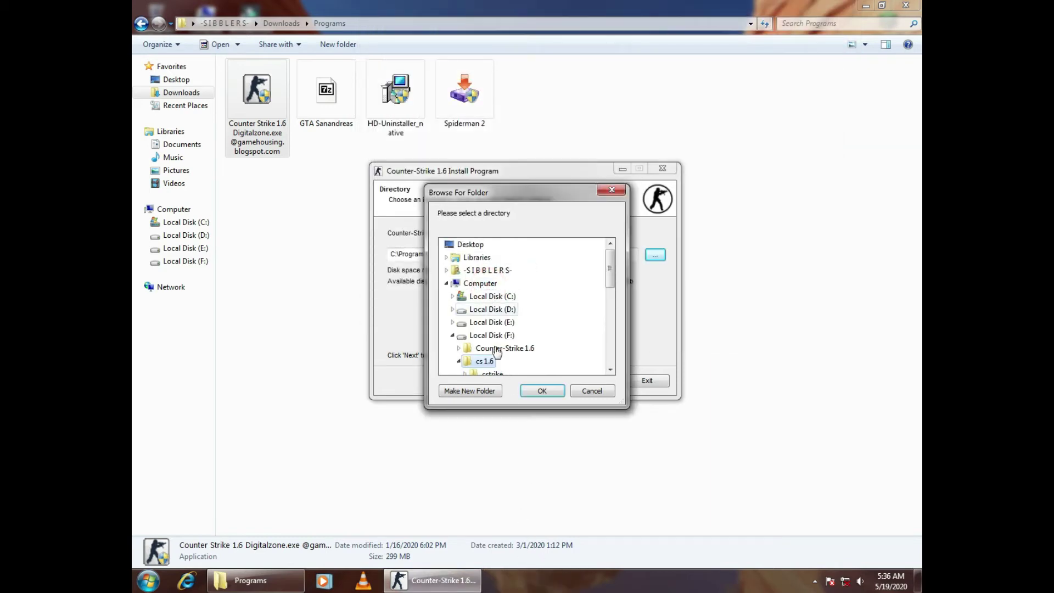
{"action": "left_click", "coordinate": [586, 391]}
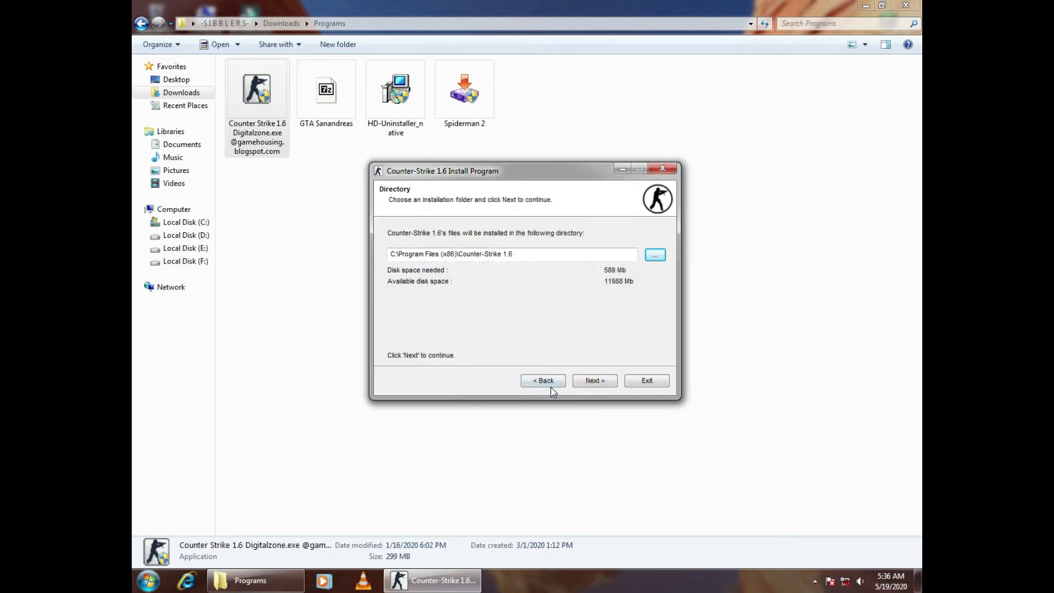
Step: Exit the Counter-Strike 1.6 installer without installing and close the Programs folder window
{"action": "left_click", "coordinate": [644, 384]}
{"action": "left_click", "coordinate": [567, 337]}
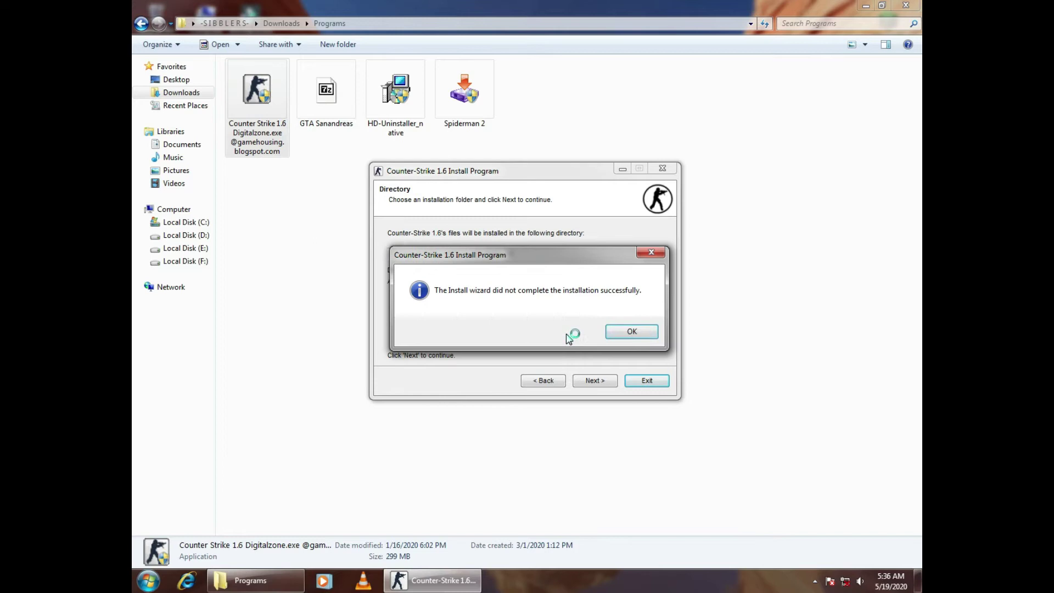
{"action": "left_click", "coordinate": [635, 331]}
{"action": "left_click", "coordinate": [906, 5]}
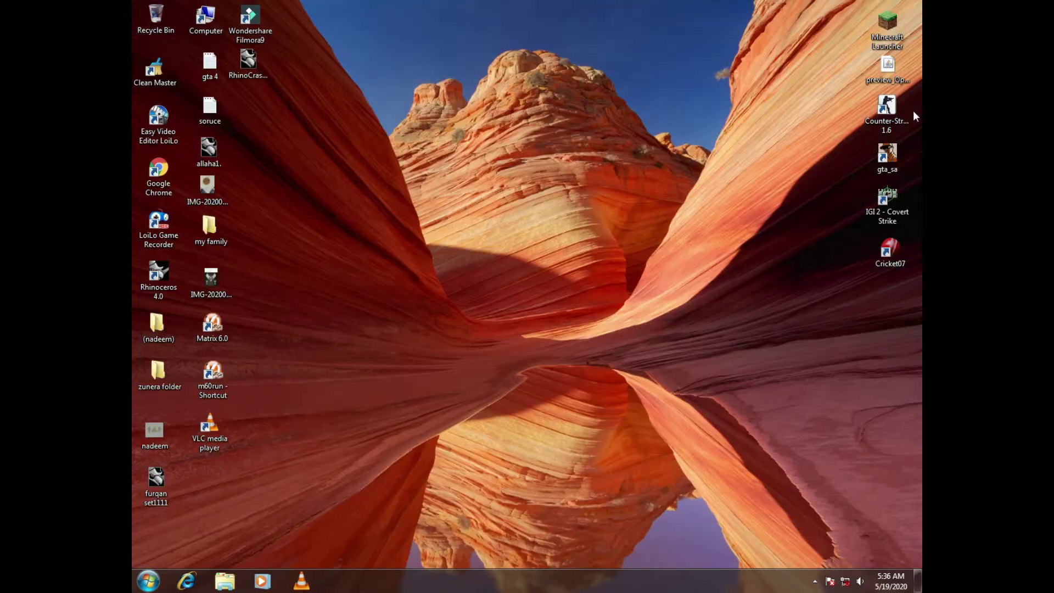
{"action": "left_click_drag", "start_coordinate": [862, 126], "coordinate": [906, 128]}
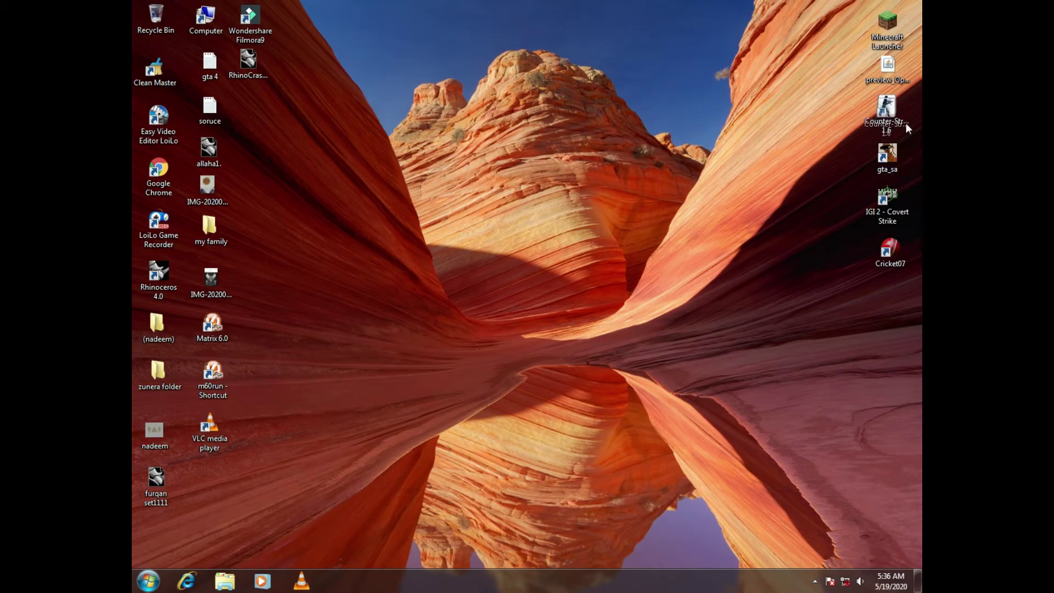
{"action": "right_click", "coordinate": [497, 90]}
{"action": "left_click", "coordinate": [527, 125]}
{"action": "right_click", "coordinate": [507, 118]}
{"action": "left_click", "coordinate": [529, 153]}
{"action": "right_click", "coordinate": [530, 146]}
{"action": "left_click", "coordinate": [571, 185]}
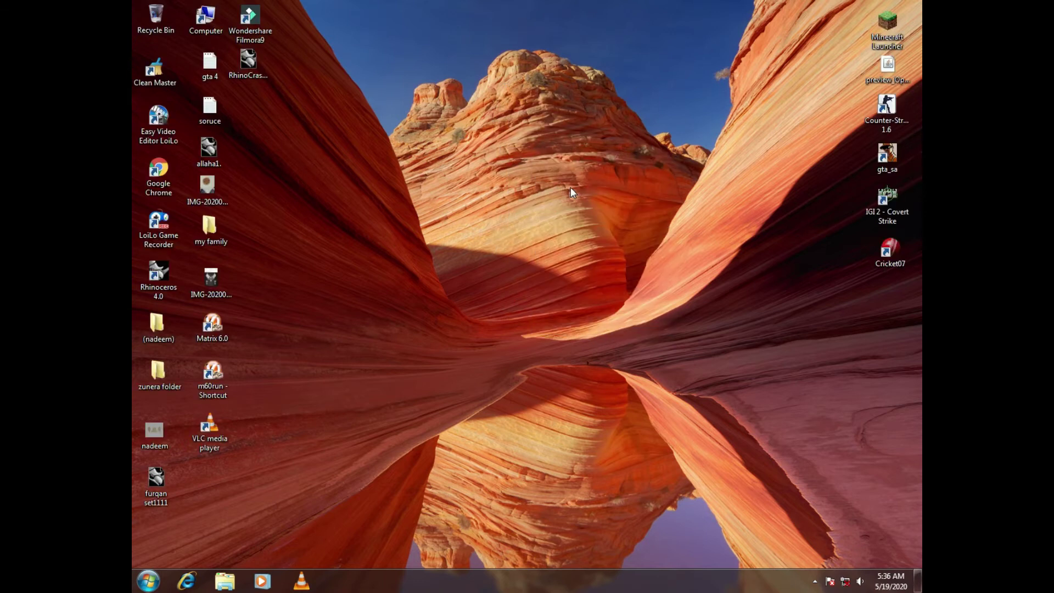
{"action": "left_click", "coordinate": [815, 581]}
{"action": "right_click", "coordinate": [583, 327]}
{"action": "left_click", "coordinate": [626, 362]}
{"action": "left_click_drag", "start_coordinate": [790, 7], "coordinate": [920, 302]}
{"action": "left_click", "coordinate": [895, 109]}
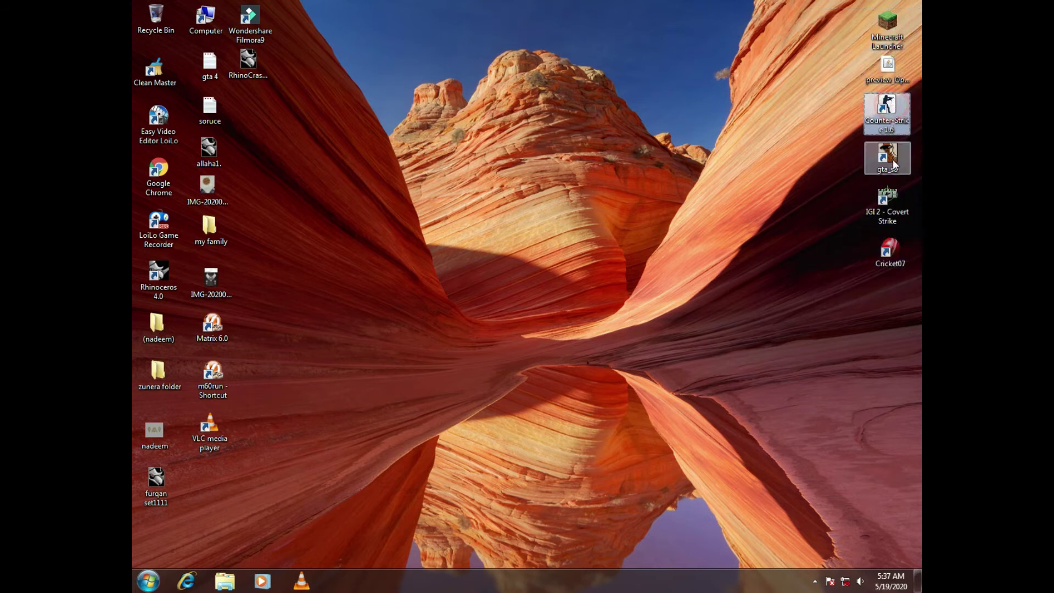
{"action": "left_click", "coordinate": [912, 254]}
{"action": "left_click_drag", "start_coordinate": [541, 11], "coordinate": [914, 17]}
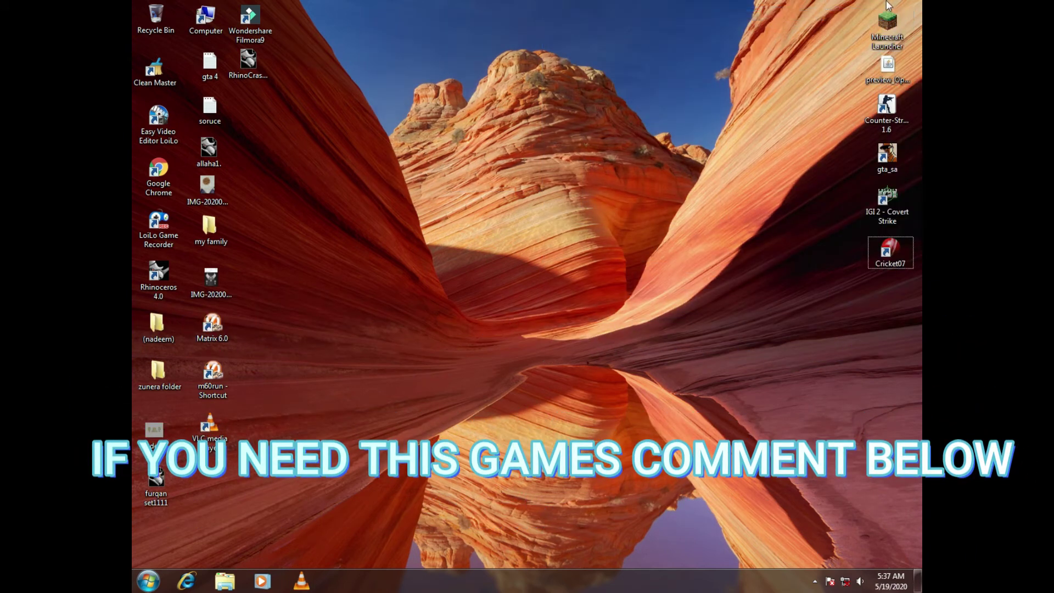
{"action": "left_click_drag", "start_coordinate": [860, 333], "coordinate": [856, 325]}
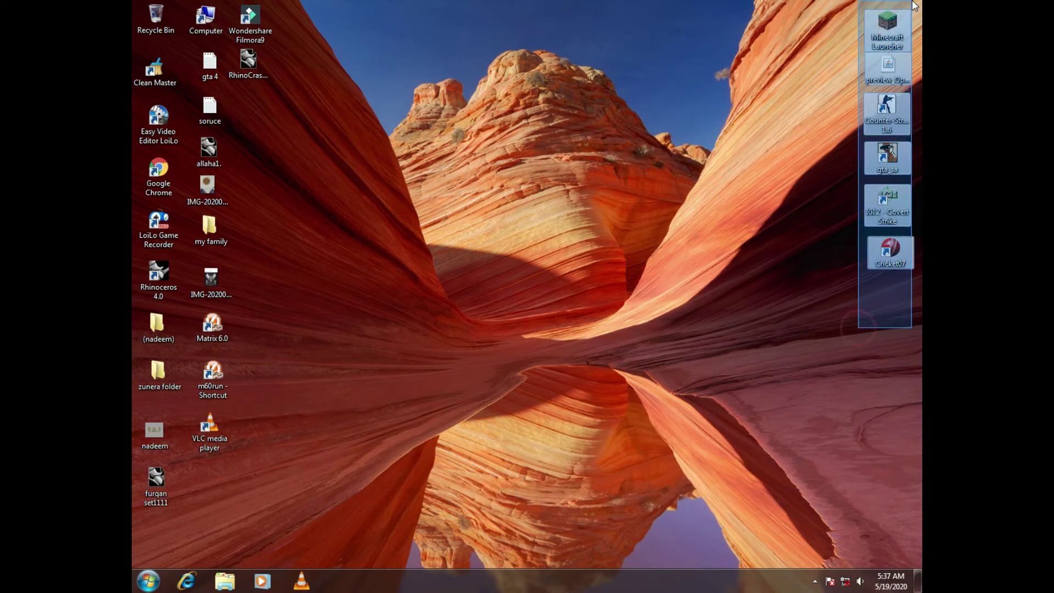
{"action": "right_click", "coordinate": [391, 18]}
{"action": "left_click", "coordinate": [455, 40]}
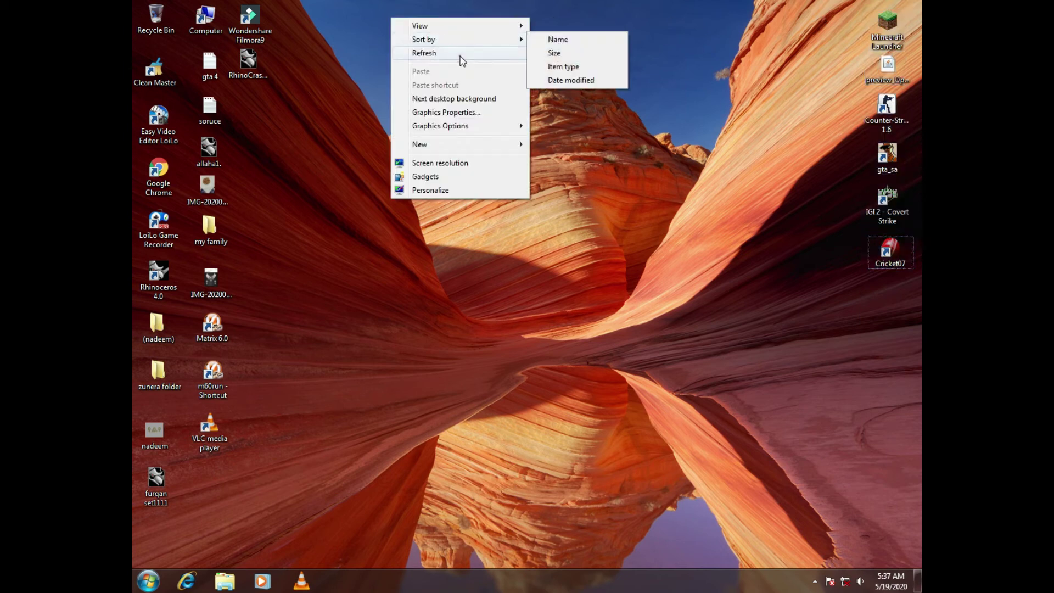
{"action": "left_click", "coordinate": [461, 55]}
{"action": "right_click", "coordinate": [459, 54]}
{"action": "left_click", "coordinate": [519, 91]}
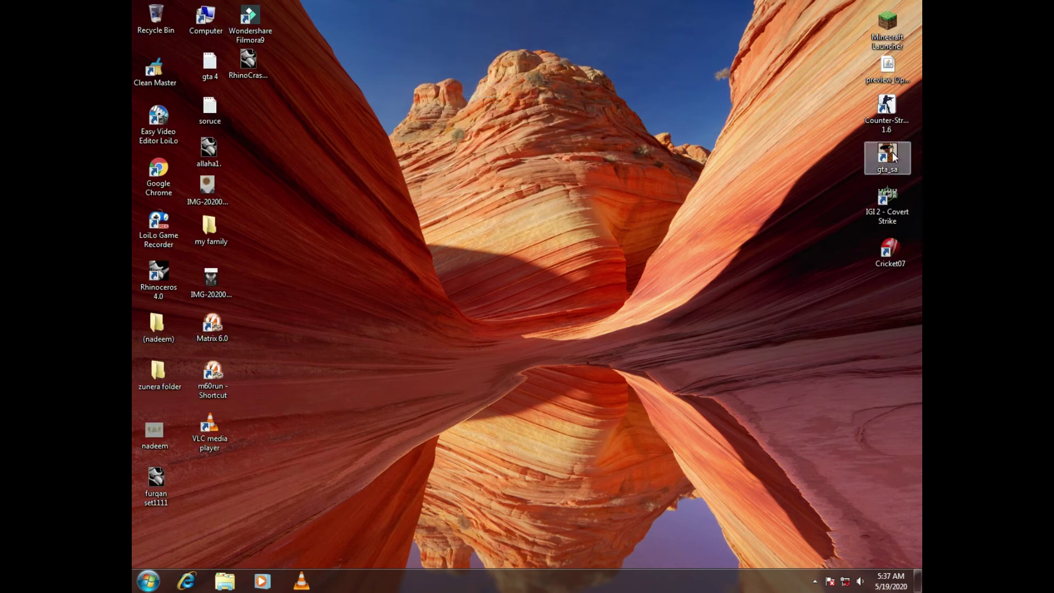
Step: Launch Counter-Strike 1.6 from its desktop shortcut and display the game's video options
{"action": "double_click", "coordinate": [887, 112]}
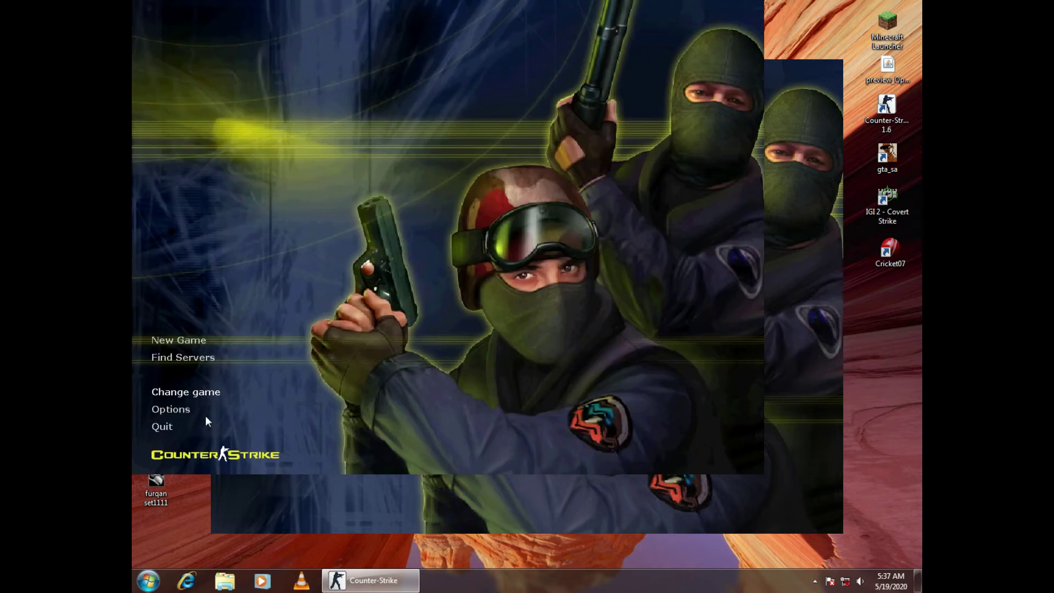
{"action": "left_click", "coordinate": [183, 409]}
{"action": "left_click", "coordinate": [471, 142]}
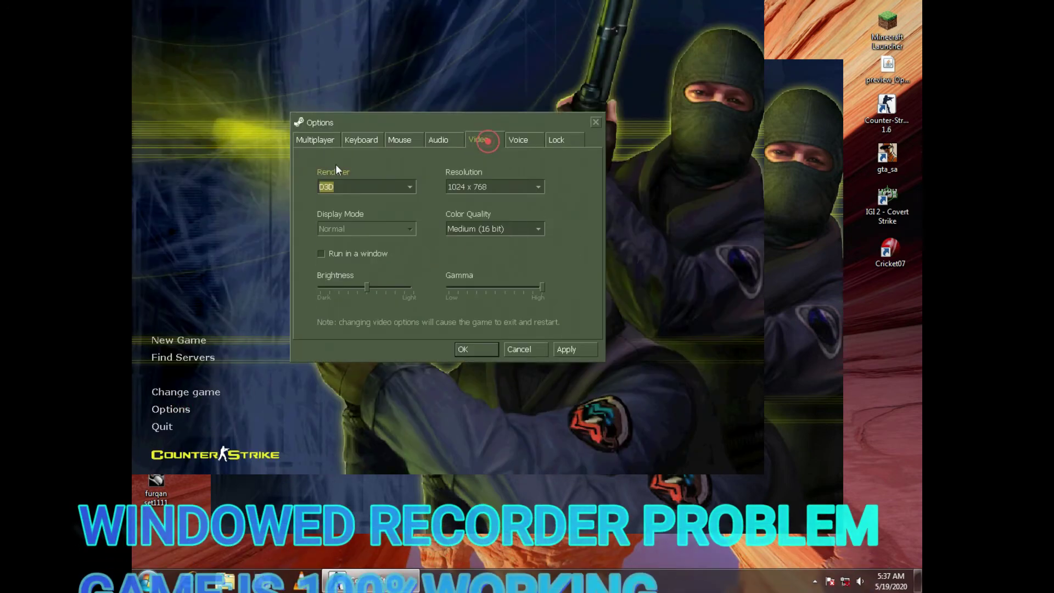
Step: Set the MP3 volume slightly below maximum in the audio options, apply the change and close the options
{"action": "left_click", "coordinate": [439, 140]}
{"action": "left_click_drag", "start_coordinate": [396, 227], "coordinate": [420, 230]}
{"action": "left_click", "coordinate": [565, 349]}
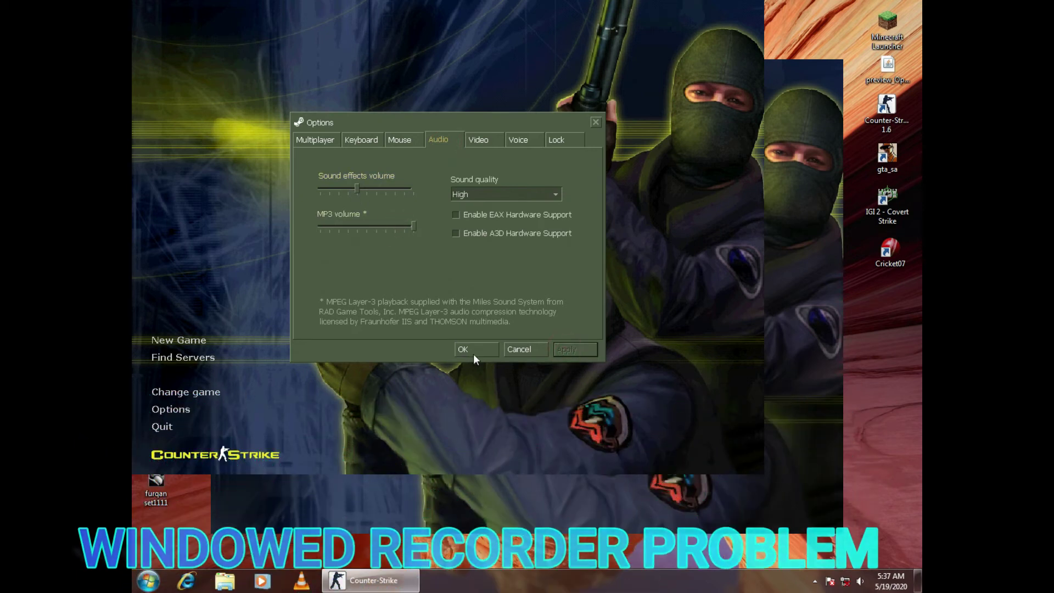
{"action": "left_click_drag", "start_coordinate": [412, 224], "coordinate": [403, 222]}
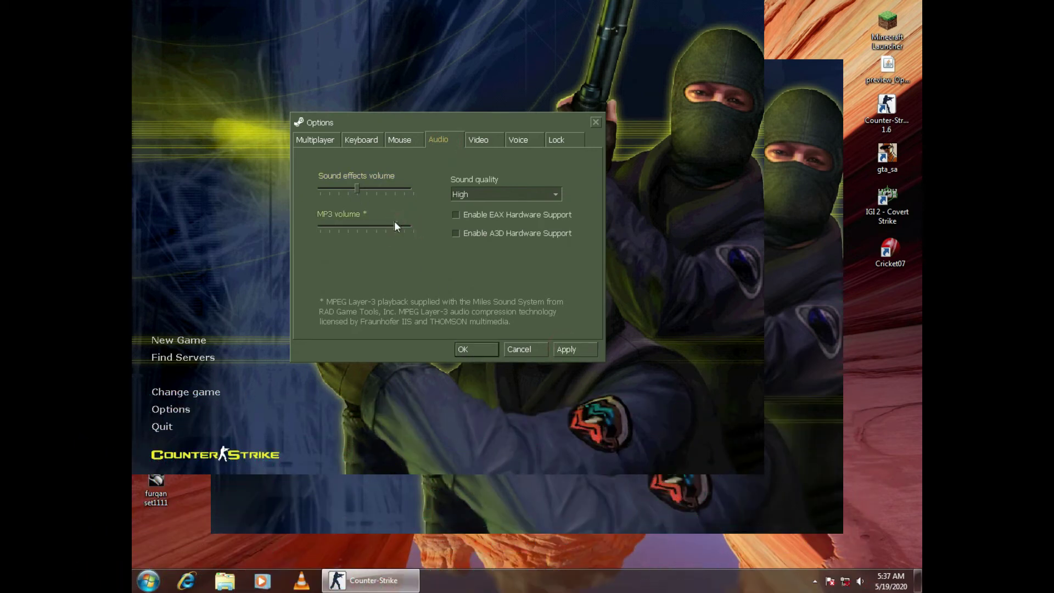
{"action": "left_click", "coordinate": [564, 349]}
{"action": "left_click", "coordinate": [497, 354]}
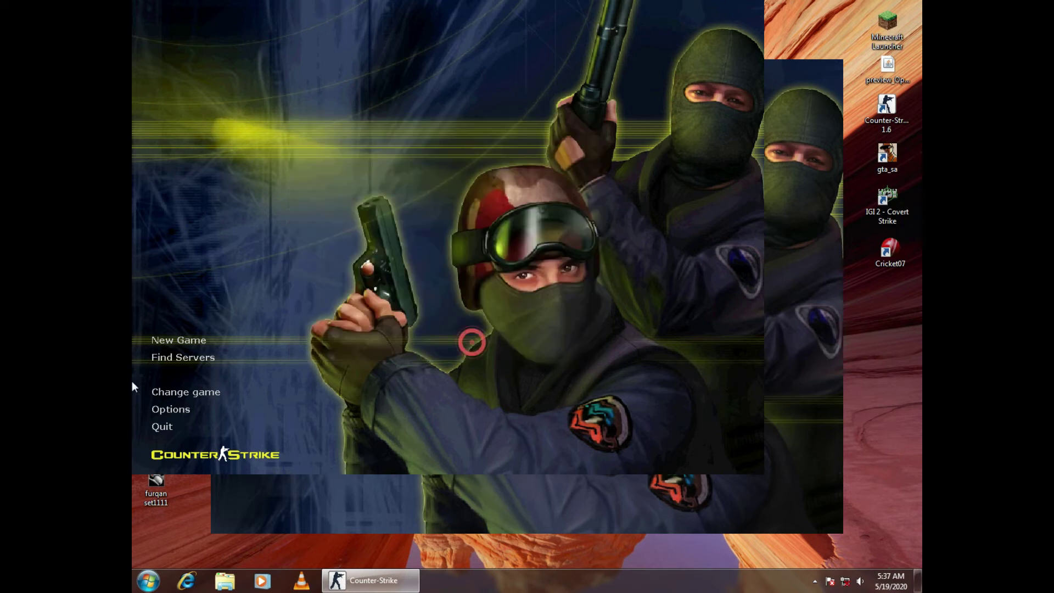
Step: Start a new game on the de_dust2 map with CPU players and join the CT forces with an auto-selected character
{"action": "left_click", "coordinate": [187, 341]}
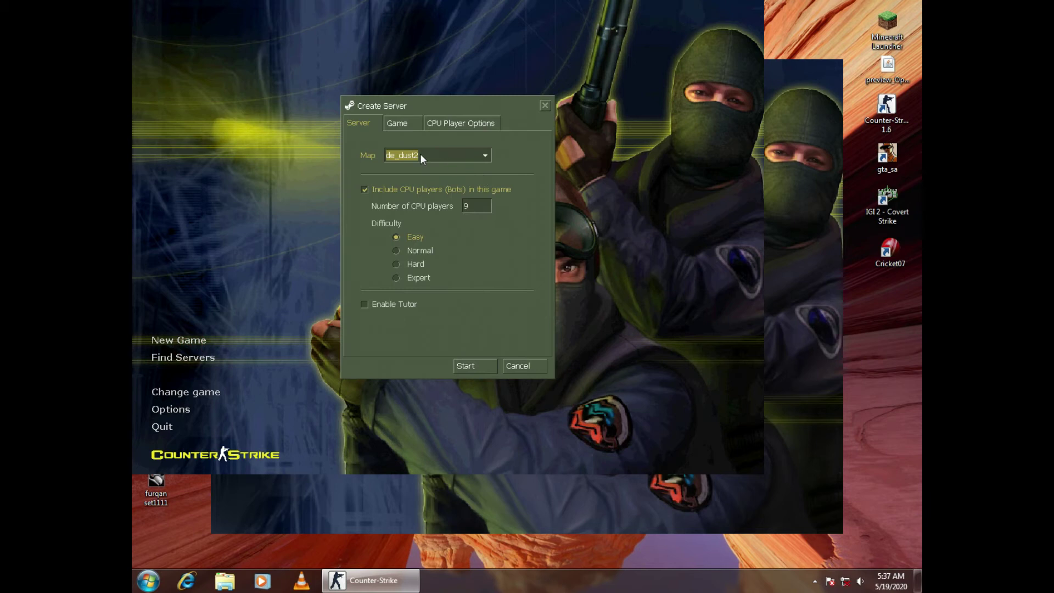
{"action": "left_click", "coordinate": [492, 366]}
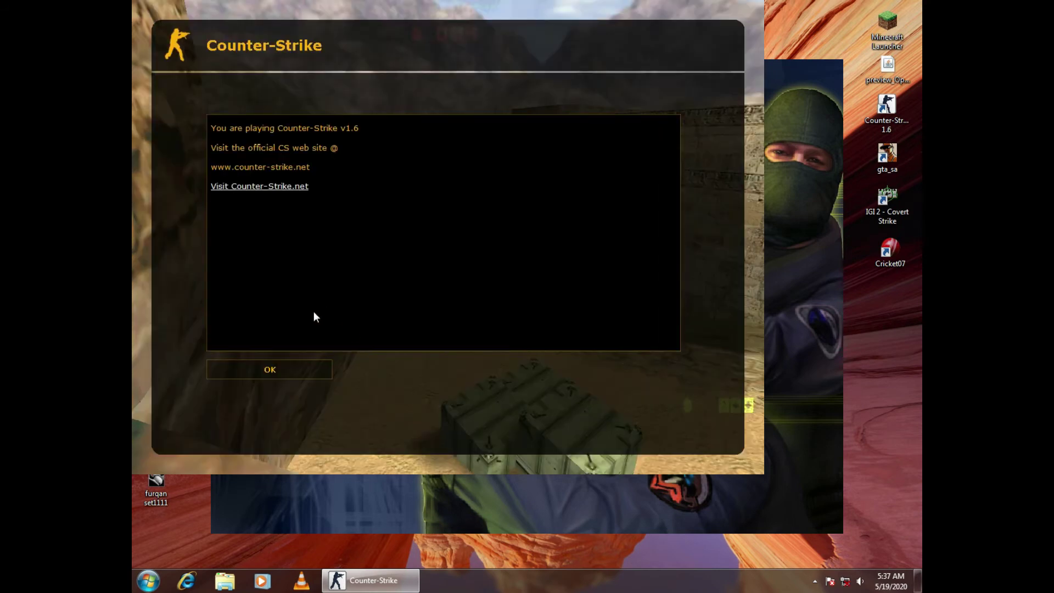
{"action": "left_click", "coordinate": [283, 376]}
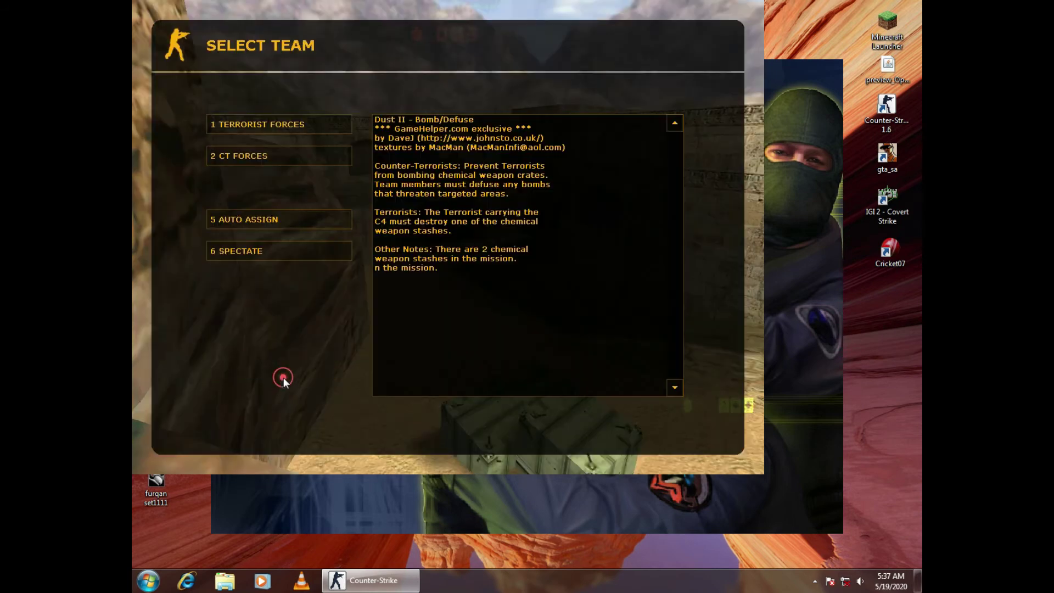
{"action": "left_click", "coordinate": [259, 157]}
{"action": "left_click", "coordinate": [242, 219]}
Step: Fire the pistol at the wall in the CT spawn area and buy ammunition for it
{"action": "left_click", "coordinate": [448, 237]}
{"action": "left_click", "coordinate": [449, 237]}
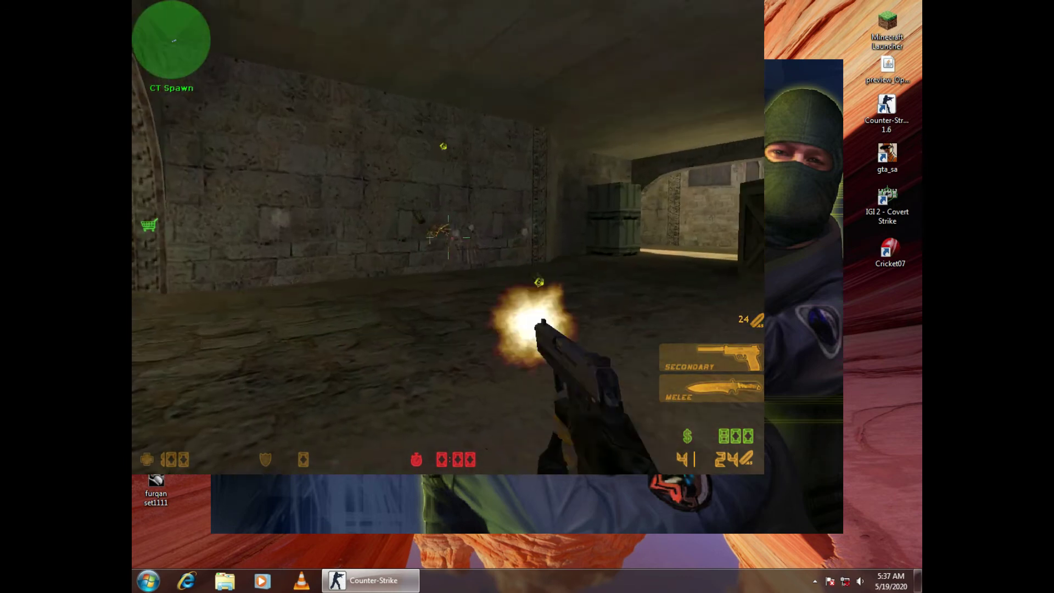
{"action": "key", "text": "comma"}
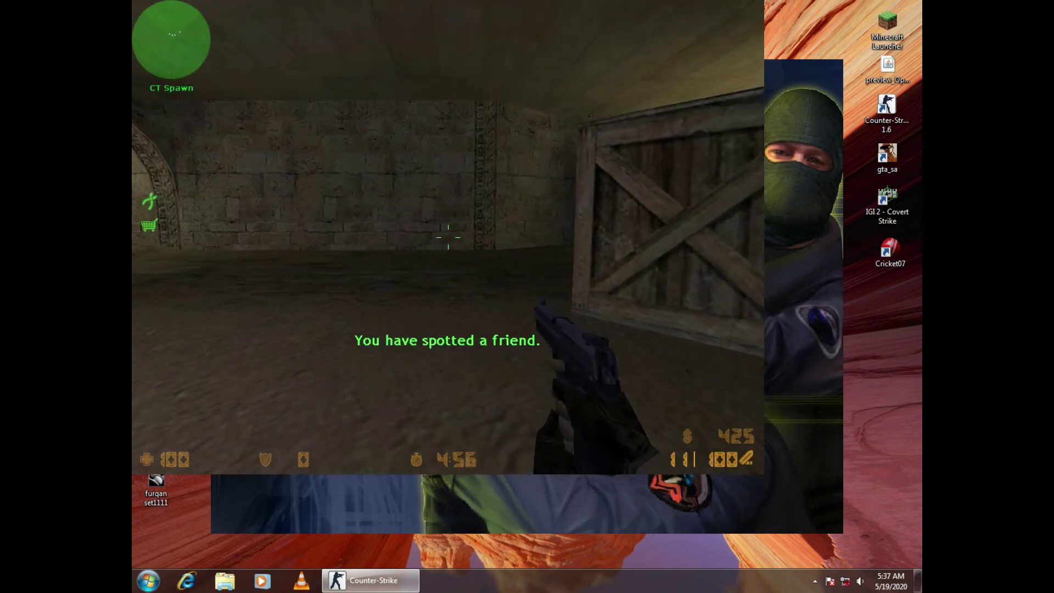
Step: Leave the match for the Windows desktop and open the screen recorder's control window
{"action": "key", "text": "Escape"}
{"action": "key", "text": "super"}
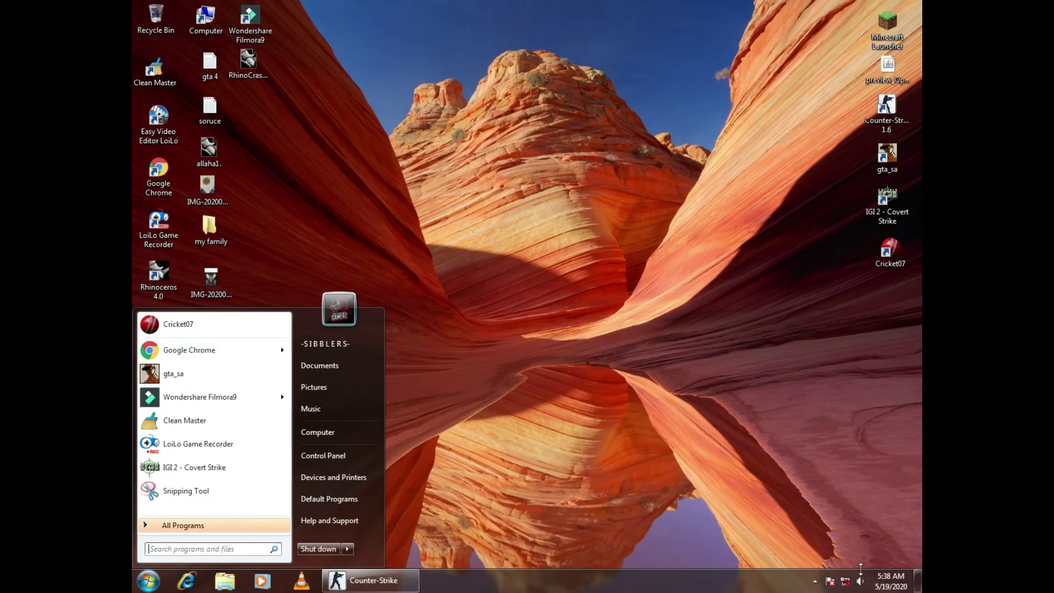
{"action": "left_click", "coordinate": [814, 581]}
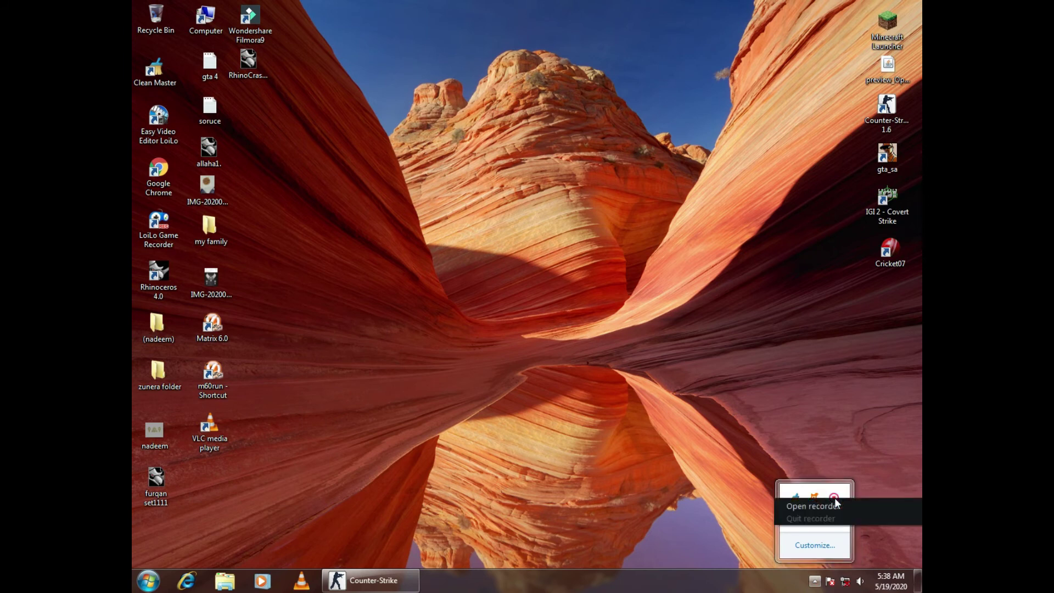
{"action": "left_click", "coordinate": [835, 499]}
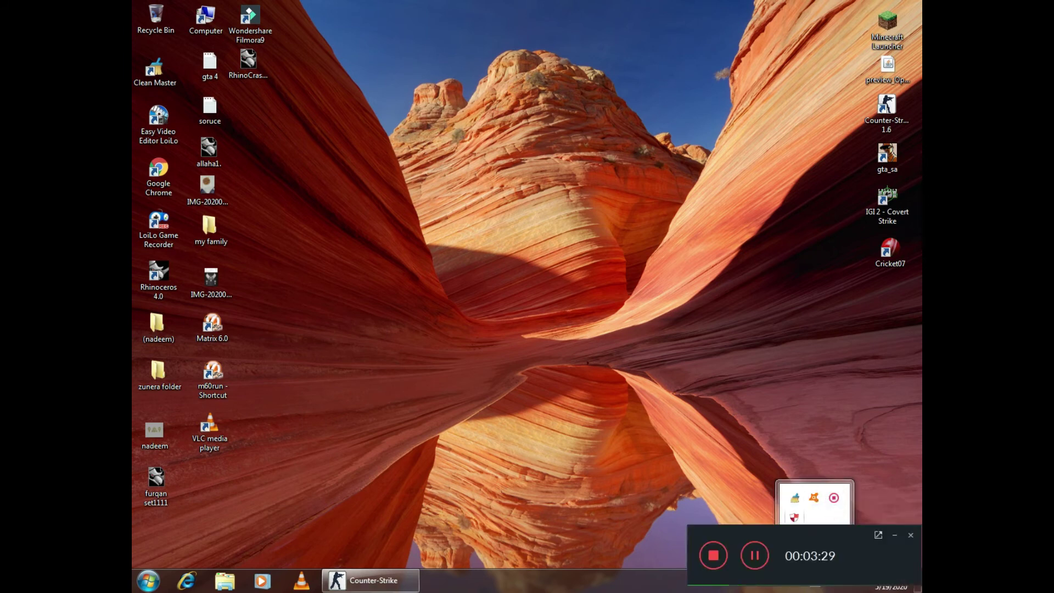
Step: Refresh the desktop, return to the paused Counter-Strike match and quit the game
{"action": "right_click", "coordinate": [373, 580]}
{"action": "right_click", "coordinate": [538, 363]}
{"action": "left_click", "coordinate": [565, 386]}
{"action": "left_click", "coordinate": [373, 580]}
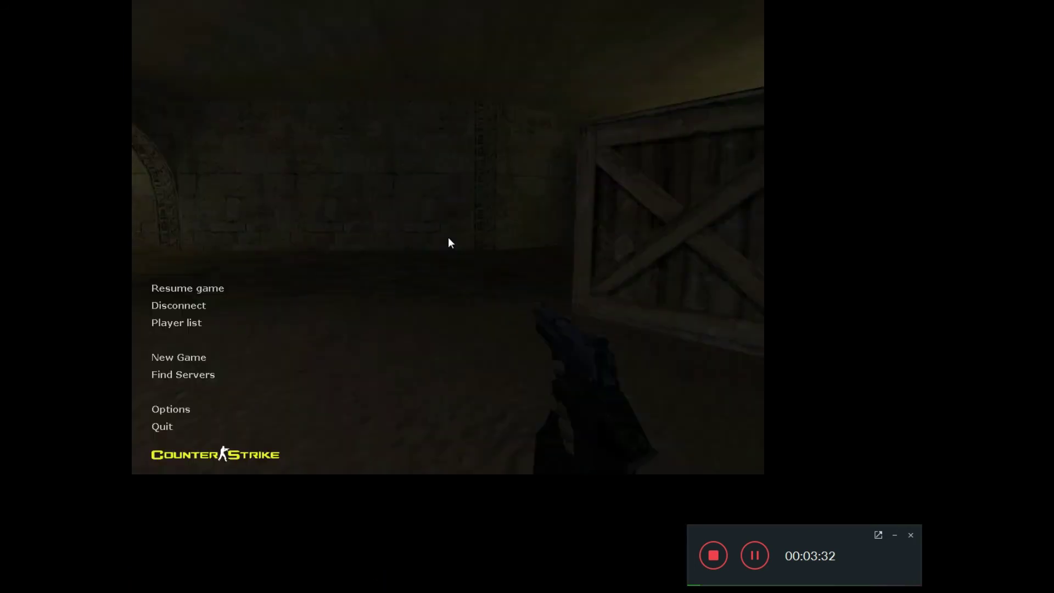
{"action": "left_click", "coordinate": [164, 426]}
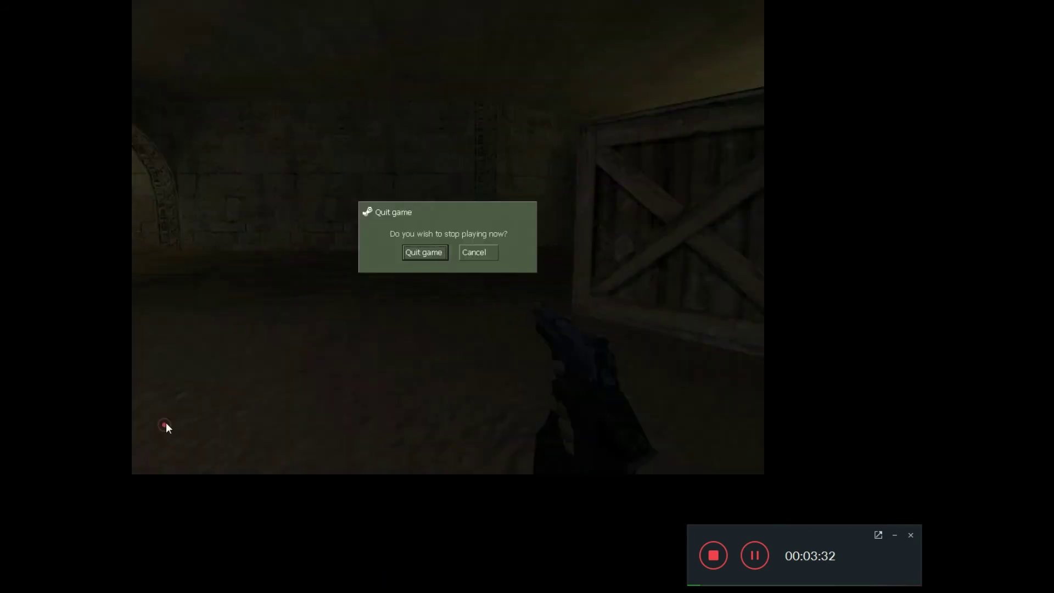
{"action": "left_click", "coordinate": [433, 250]}
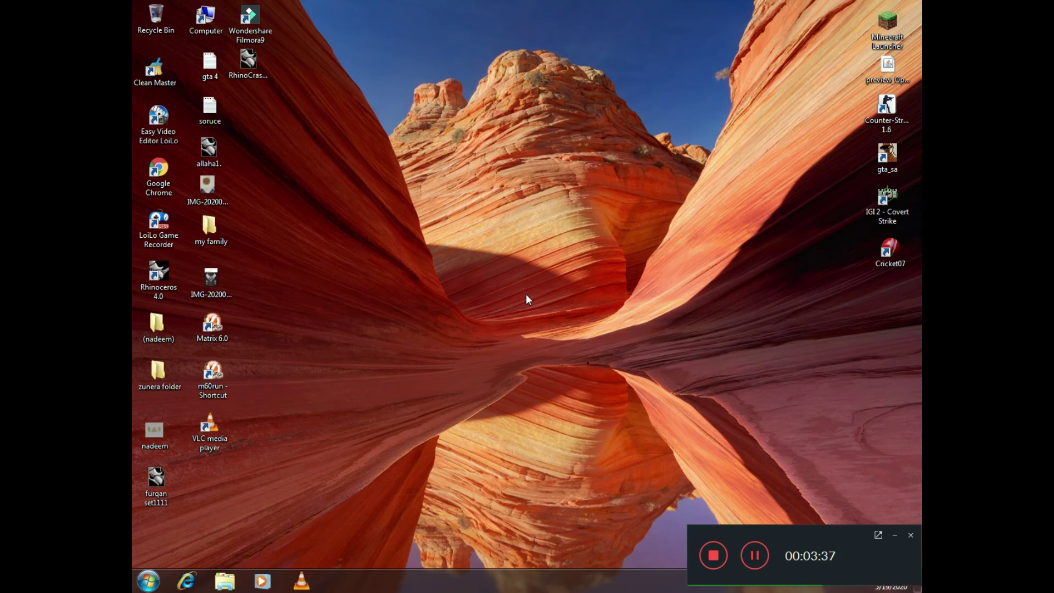
Step: Minimize the screen recorder's control window and refresh the desktop
{"action": "right_click", "coordinate": [488, 238]}
{"action": "left_click", "coordinate": [539, 275]}
{"action": "left_click", "coordinate": [894, 535]}
{"action": "right_click", "coordinate": [511, 184]}
{"action": "left_click", "coordinate": [552, 219]}
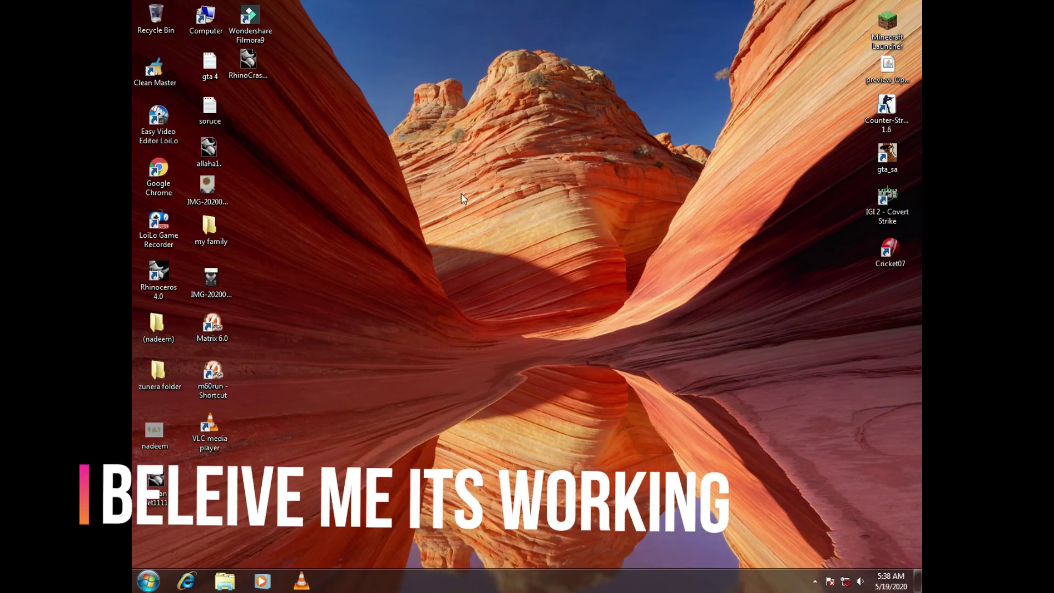
{"action": "left_click_drag", "start_coordinate": [400, 135], "coordinate": [481, 356]}
{"action": "left_click_drag", "start_coordinate": [631, 357], "coordinate": [532, 348]}
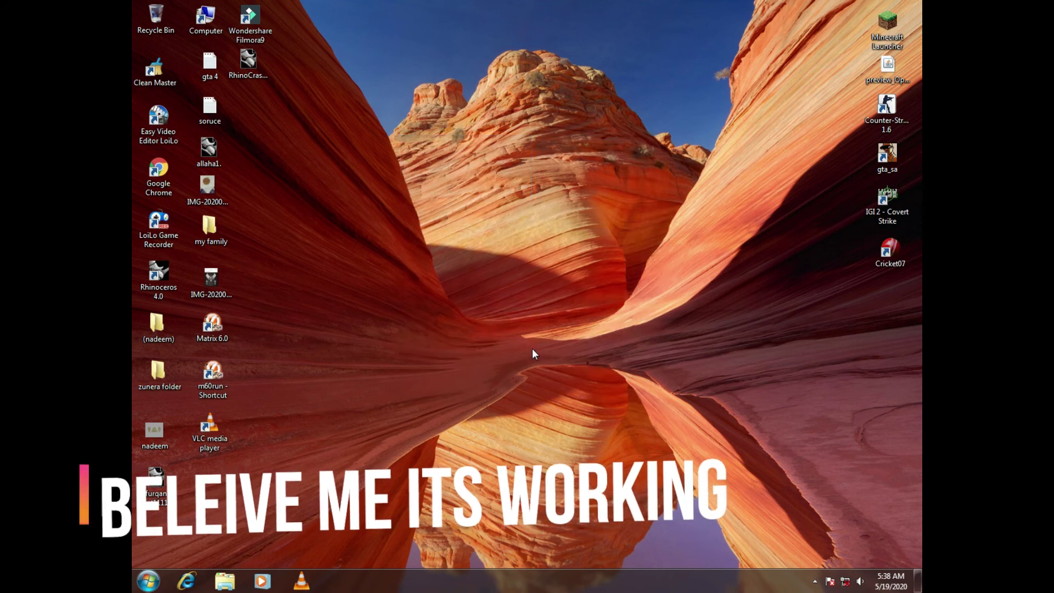
{"action": "left_click_drag", "start_coordinate": [452, 221], "coordinate": [396, 389]}
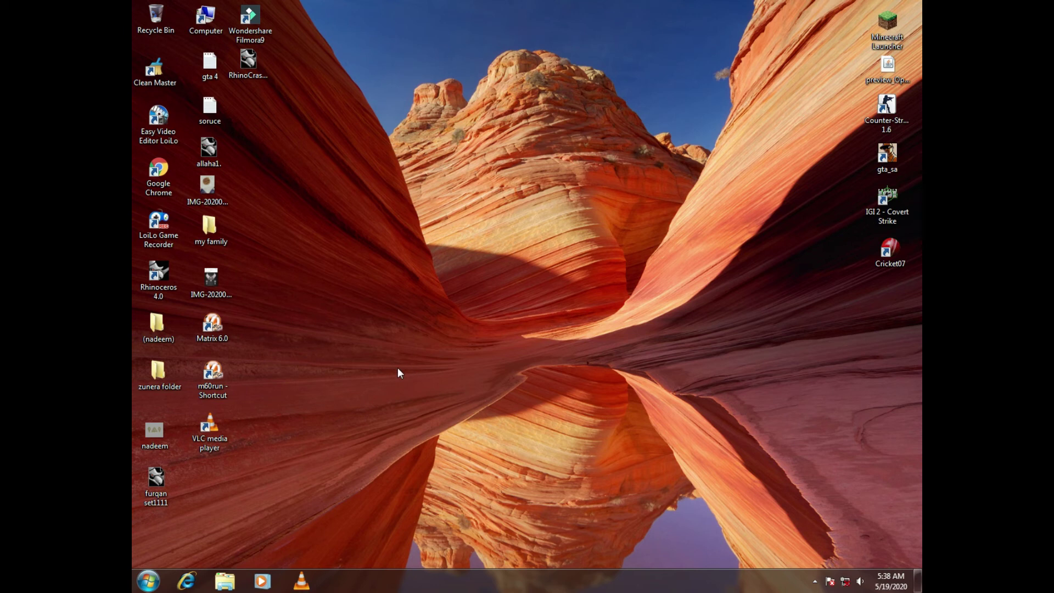
{"action": "right_click", "coordinate": [532, 182]}
{"action": "left_click", "coordinate": [564, 217]}
{"action": "mouse_move", "coordinate": [359, 120]}
{"action": "left_mouse_down"}
{"action": "mouse_move", "coordinate": [443, 245]}
{"action": "mouse_move", "coordinate": [652, 291]}
{"action": "mouse_move", "coordinate": [790, 354]}
{"action": "mouse_move", "coordinate": [448, 152]}
{"action": "mouse_move", "coordinate": [347, 106]}
{"action": "mouse_move", "coordinate": [292, 100]}
{"action": "left_mouse_up"}
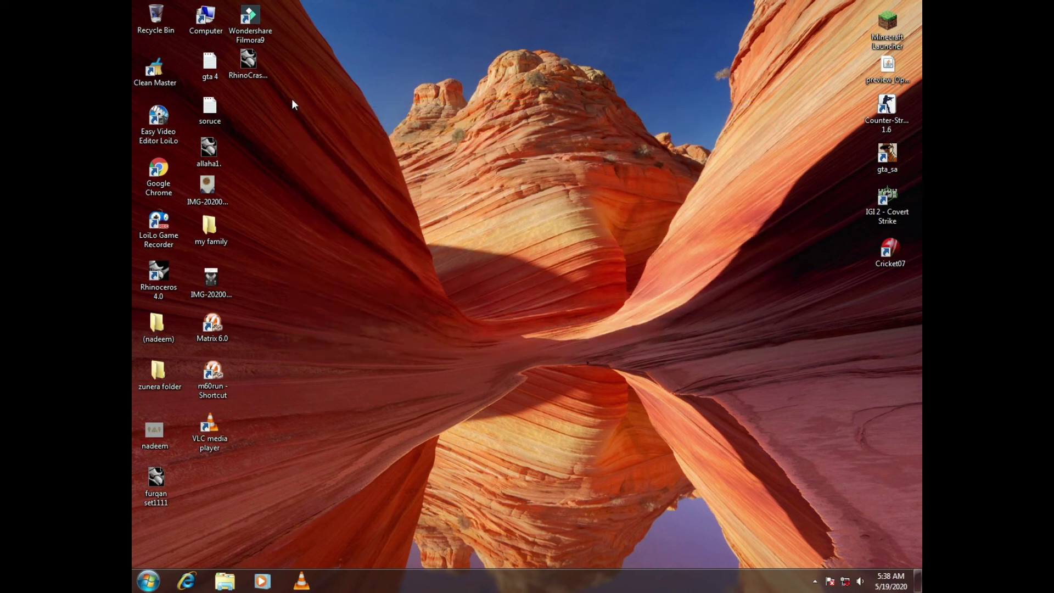